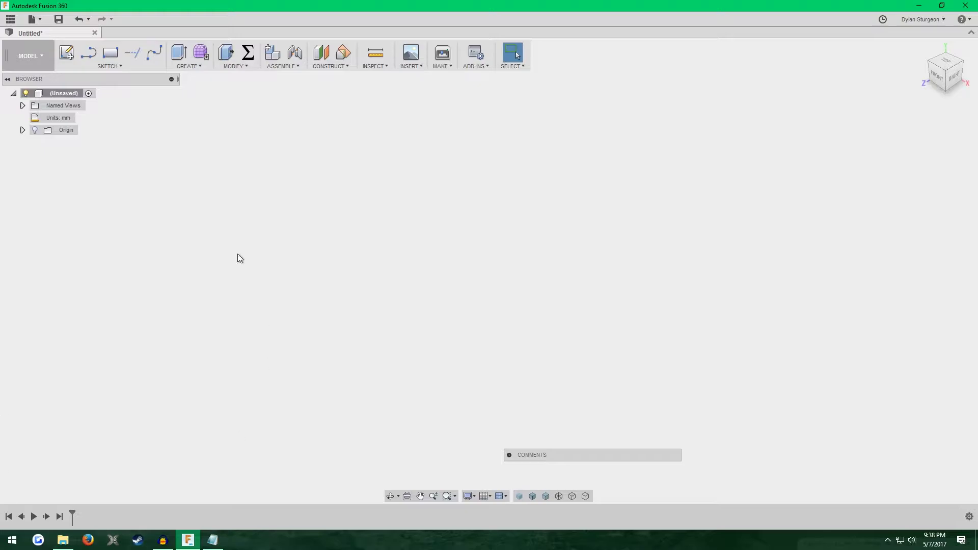
Step: Start a coil on the ground plane, centred on the origin, with a 150 mm diameter
{"action": "left_click", "coordinate": [202, 67]}
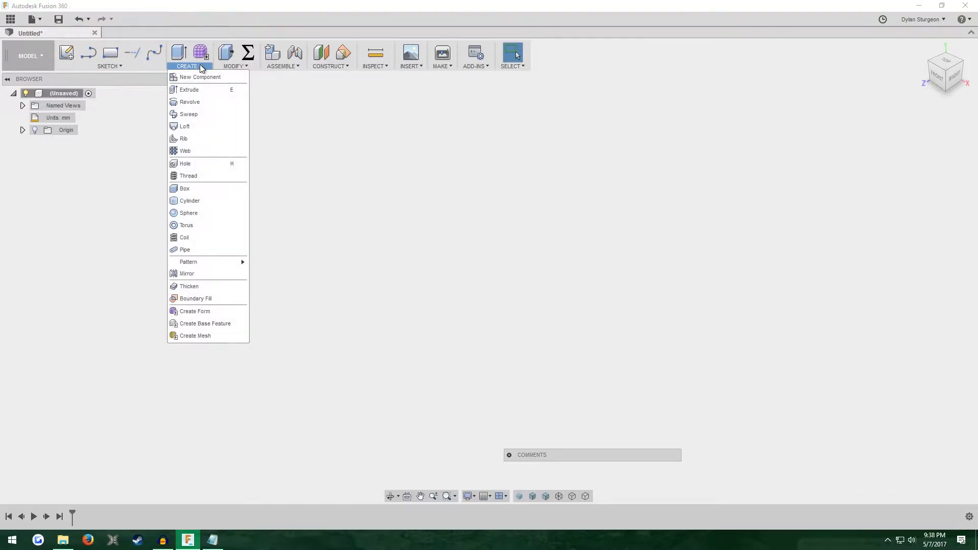
{"action": "left_click", "coordinate": [191, 237]}
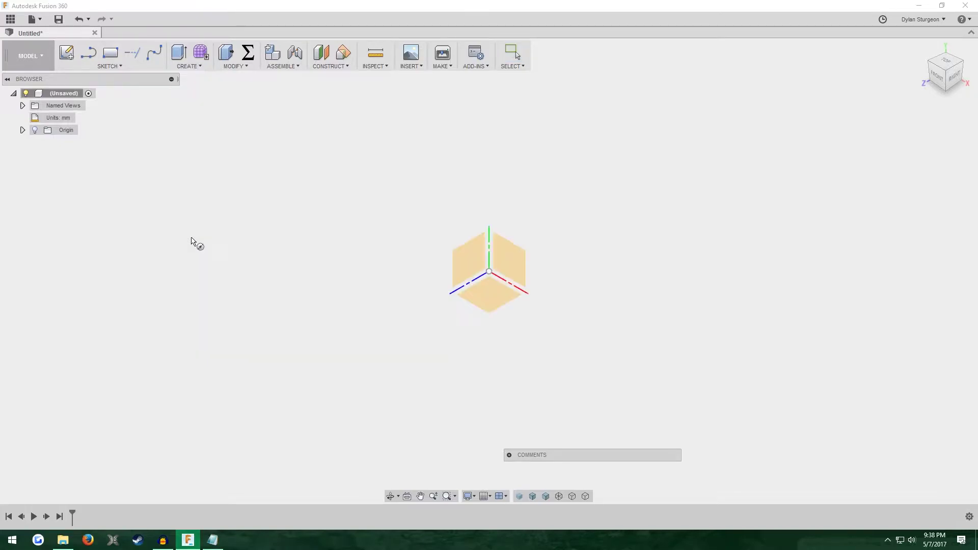
{"action": "left_click", "coordinate": [477, 298]}
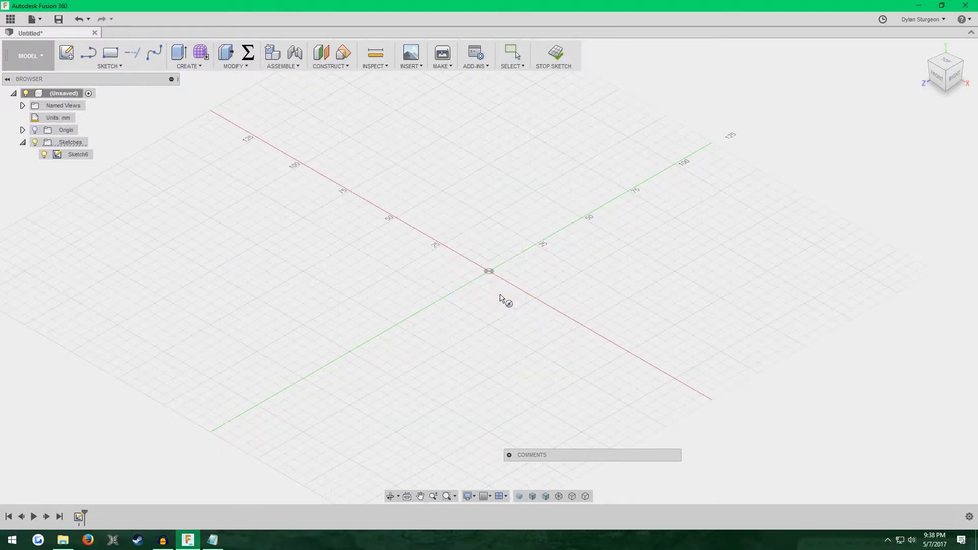
{"action": "left_click", "coordinate": [489, 271]}
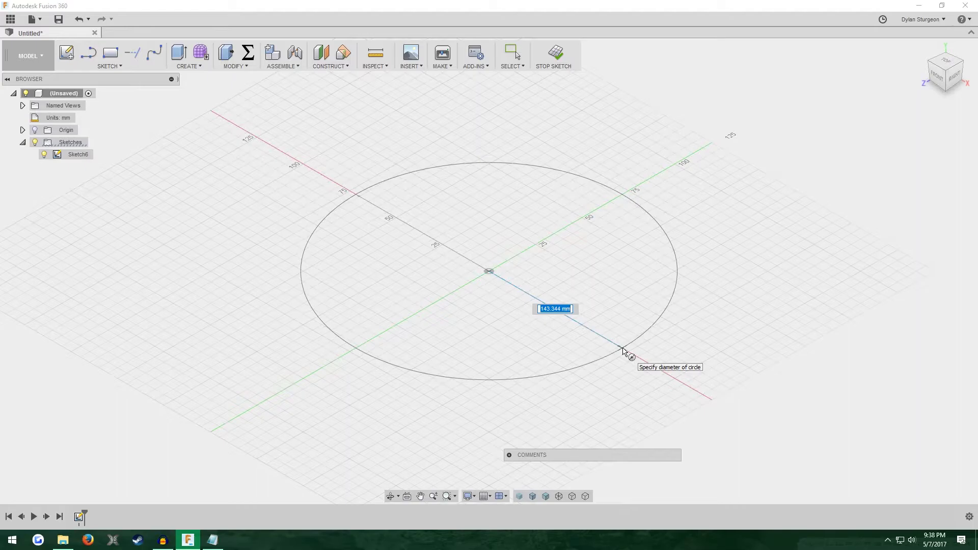
{"action": "type", "text": "150"}
{"action": "key", "text": "Tab"}
{"action": "left_click", "coordinate": [623, 351]}
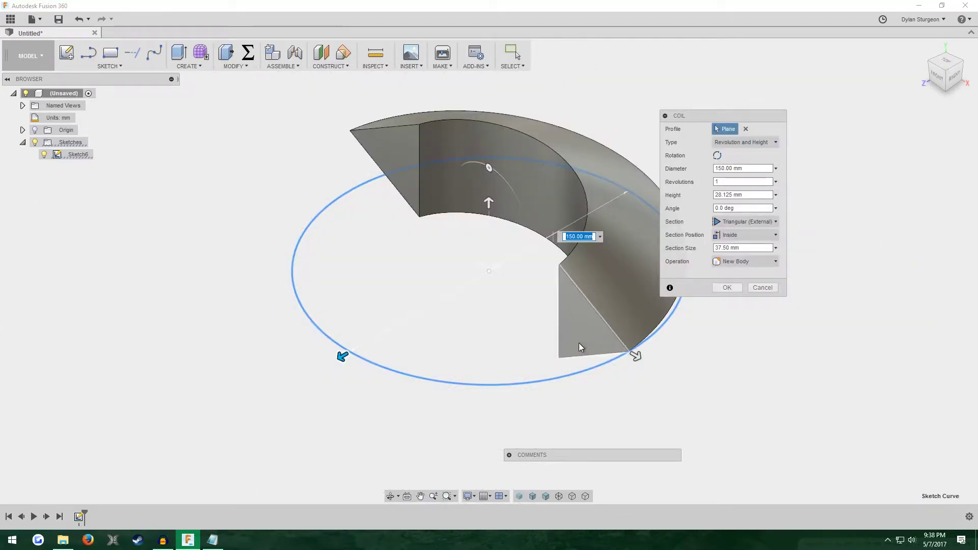
Step: Set the coil to 1 revolution and finish it as a new body
{"action": "middle_click_drag", "start_coordinate": [579, 344], "coordinate": [393, 306], "text": "shift"}
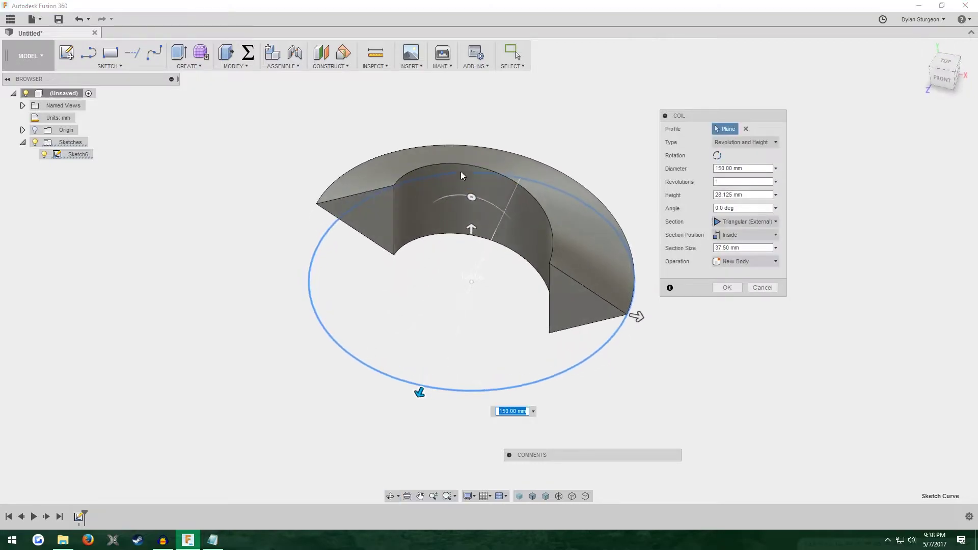
{"action": "left_click", "coordinate": [715, 182]}
{"action": "type", "text": "1"}
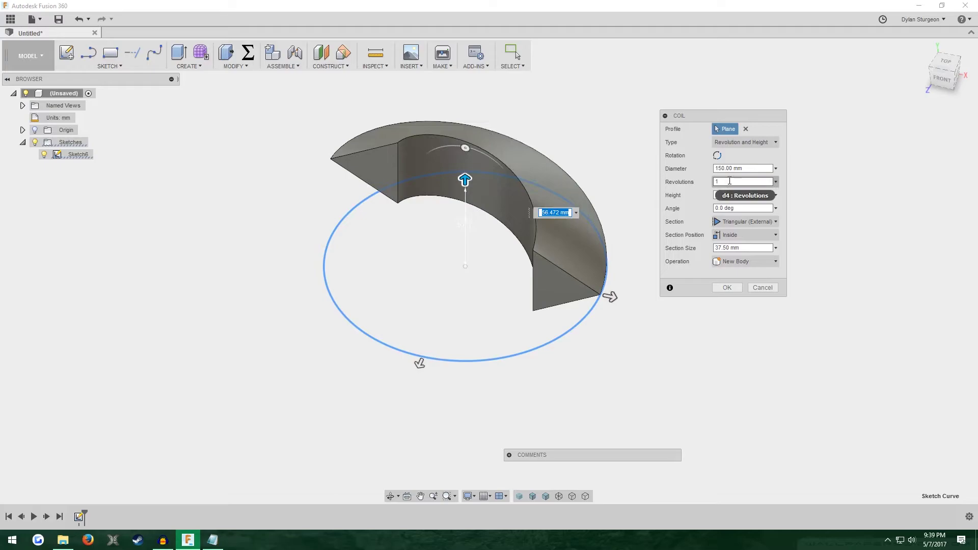
{"action": "key", "text": "Return"}
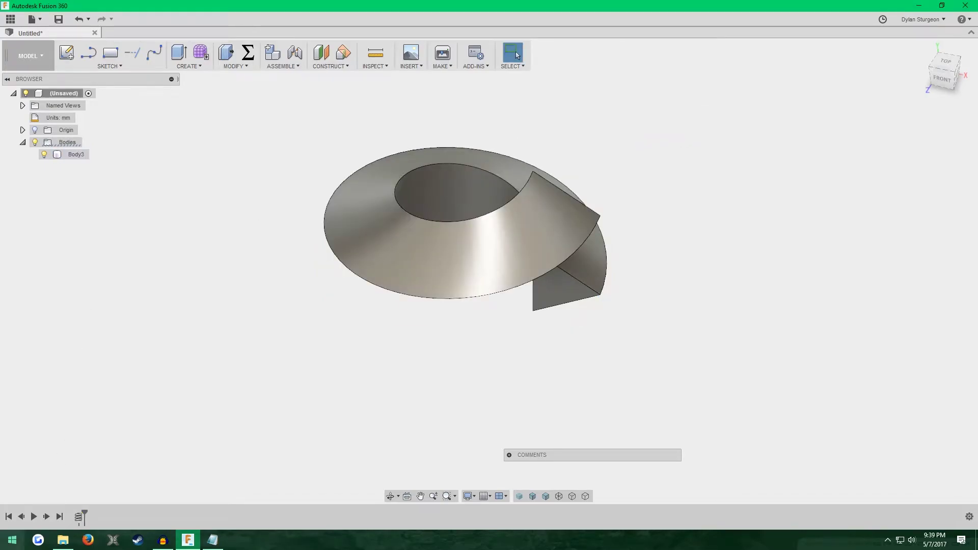
Step: Reopen the coil feature for editing and stretch it taller to about 117 mm
{"action": "right_click", "coordinate": [78, 517]}
{"action": "left_click", "coordinate": [105, 453]}
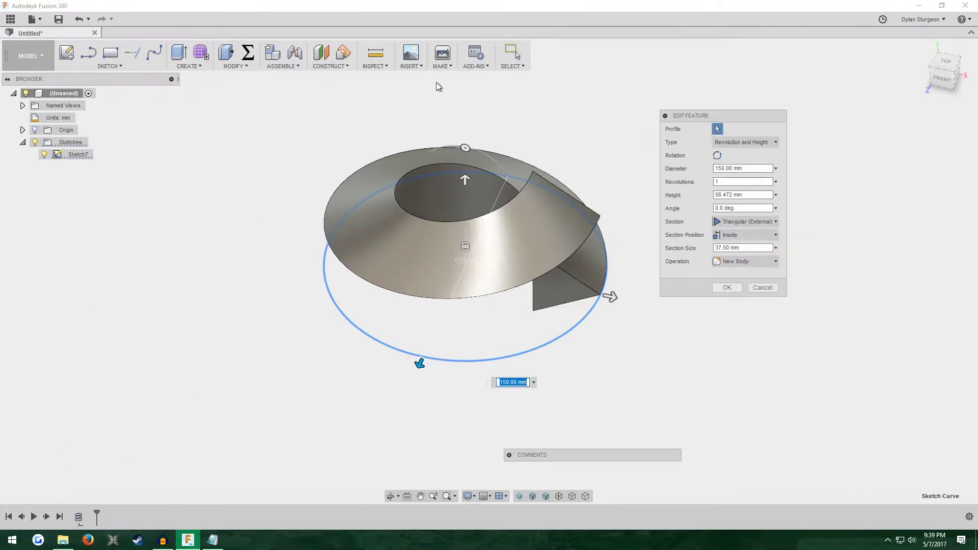
{"action": "scroll", "coordinate": [494, 109], "scroll_direction": "up", "scroll_amount": 2}
{"action": "middle_click_drag", "start_coordinate": [482, 118], "coordinate": [536, 185], "text": "shift"}
{"action": "scroll", "coordinate": [536, 185], "scroll_direction": "down", "scroll_amount": 2}
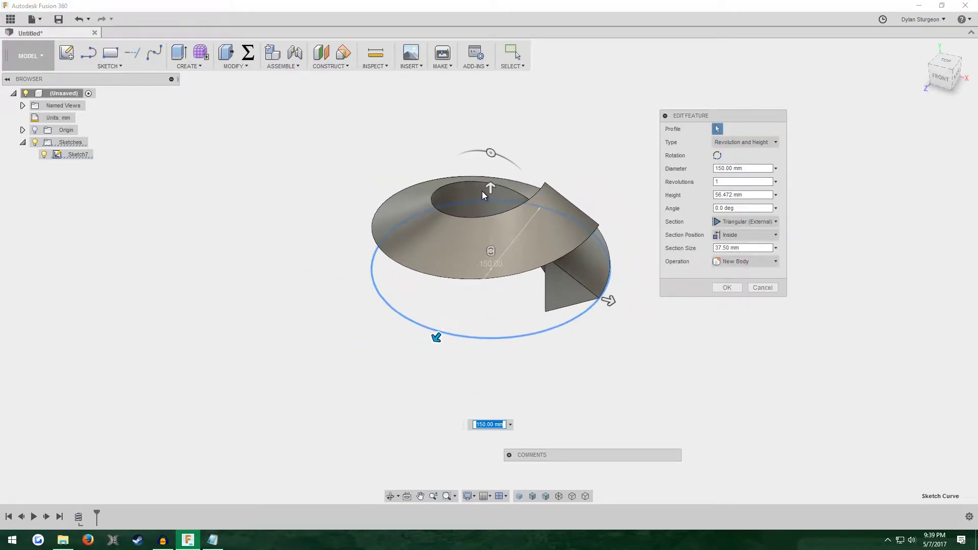
{"action": "left_click_drag", "start_coordinate": [486, 189], "coordinate": [491, 106]}
{"action": "scroll", "coordinate": [430, 206], "scroll_direction": "down", "scroll_amount": 2}
{"action": "scroll", "coordinate": [432, 183], "scroll_direction": "up", "scroll_amount": 2}
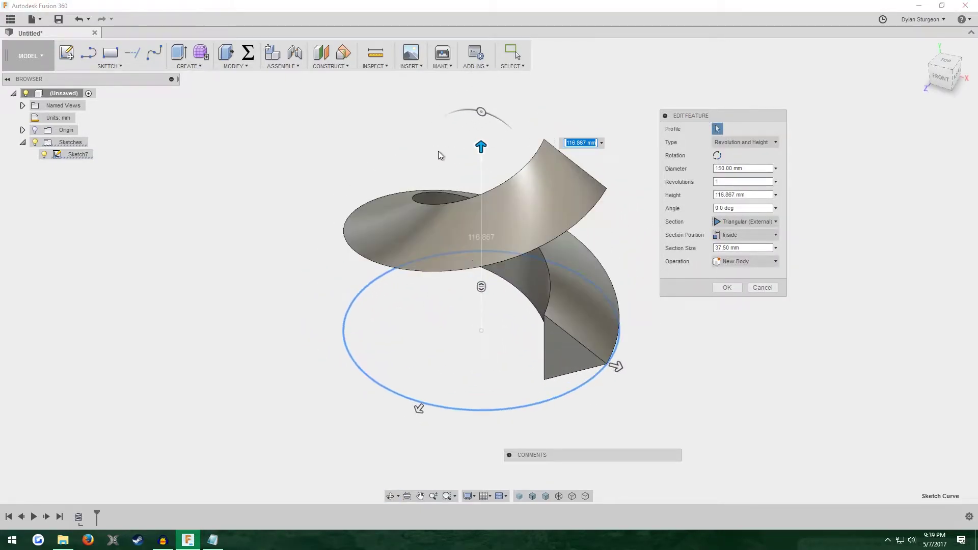
{"action": "middle_click_drag", "start_coordinate": [438, 151], "coordinate": [391, 127], "text": "shift"}
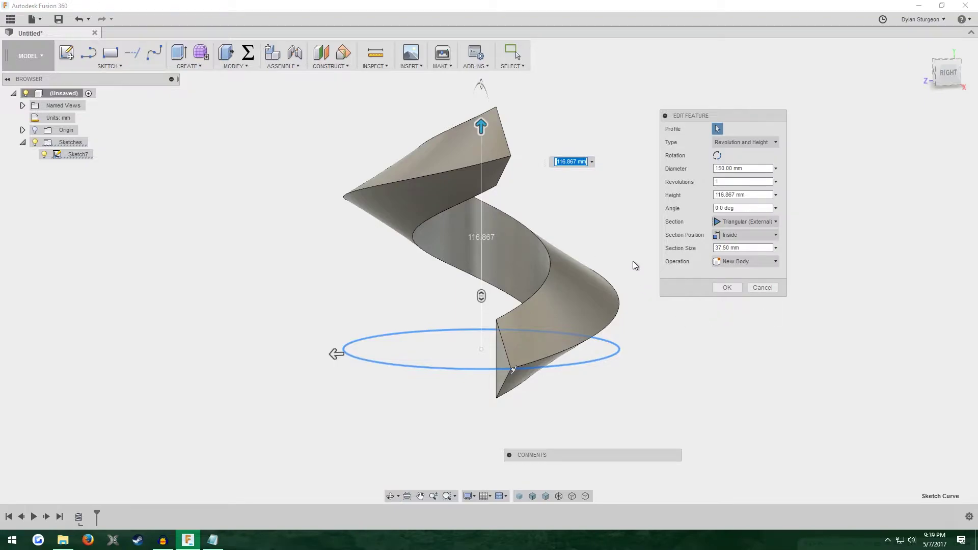
Step: Keep the triangular external section positioned inside, and set section size to 10 mm
{"action": "left_click", "coordinate": [775, 222]}
{"action": "left_click", "coordinate": [775, 222]}
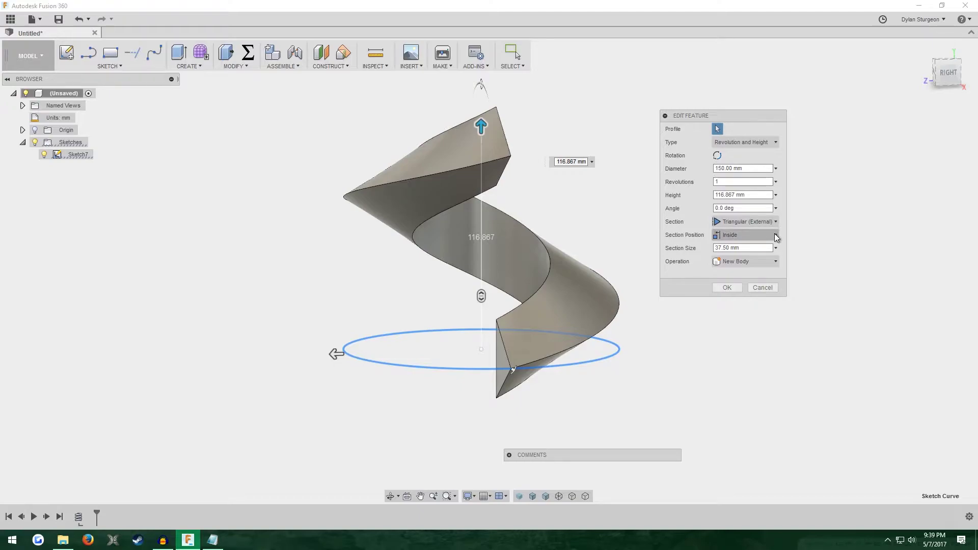
{"action": "left_click", "coordinate": [775, 235]}
{"action": "left_click", "coordinate": [774, 235]}
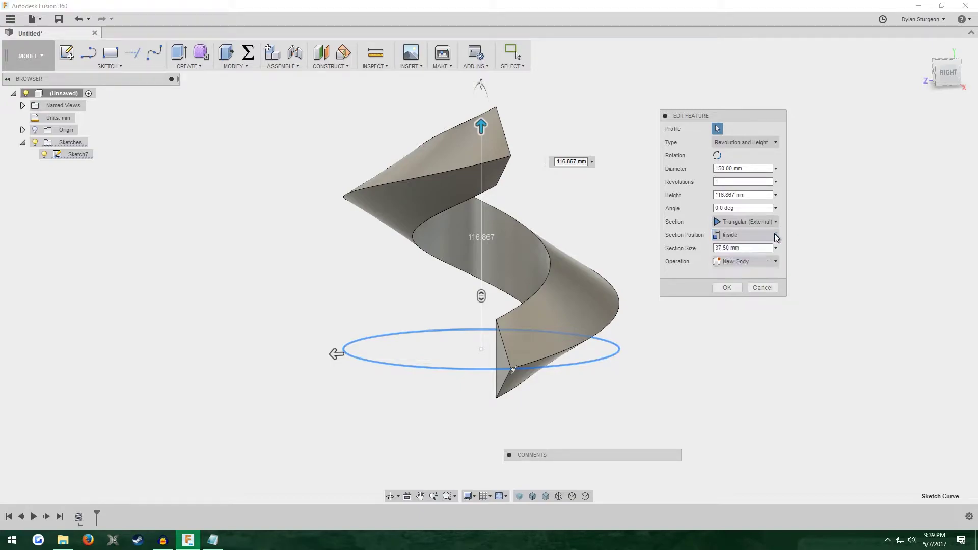
{"action": "left_click", "coordinate": [721, 247]}
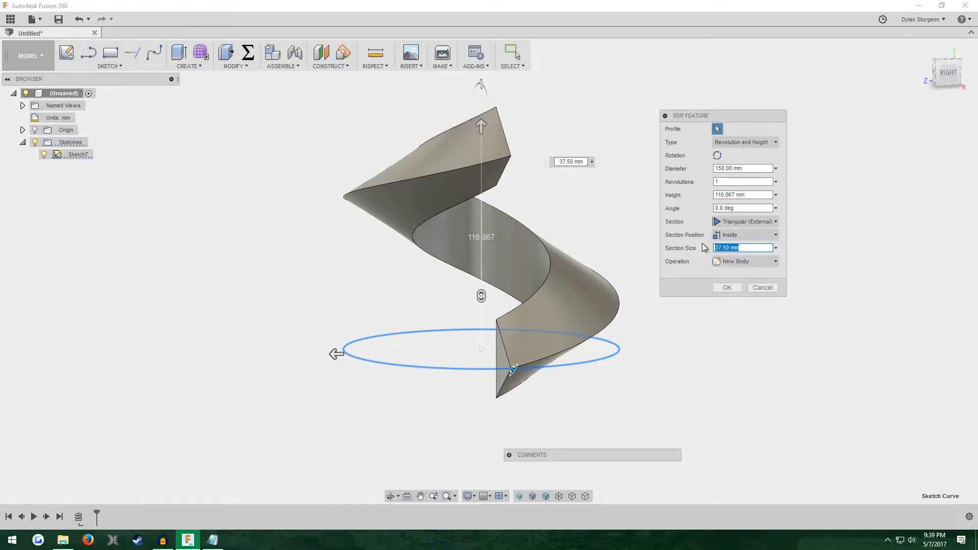
{"action": "type", "text": "10"}
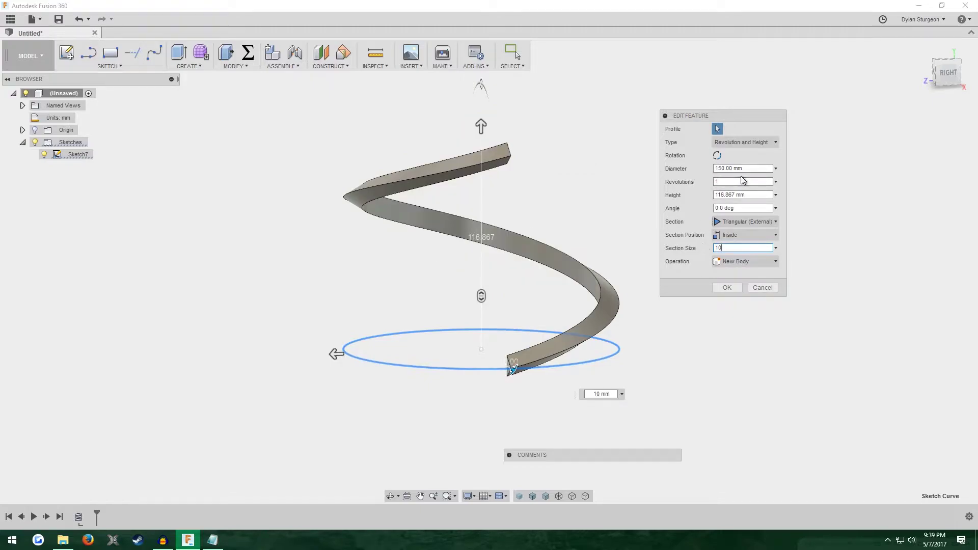
{"action": "left_click", "coordinate": [752, 183]}
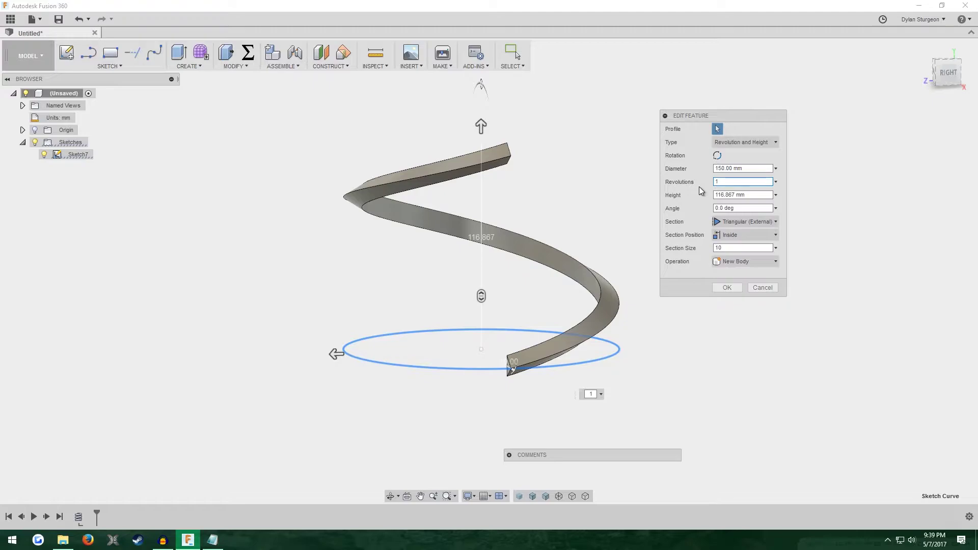
Step: Raise the helix height to 150 mm
{"action": "left_click_drag", "start_coordinate": [481, 126], "coordinate": [480, 116]}
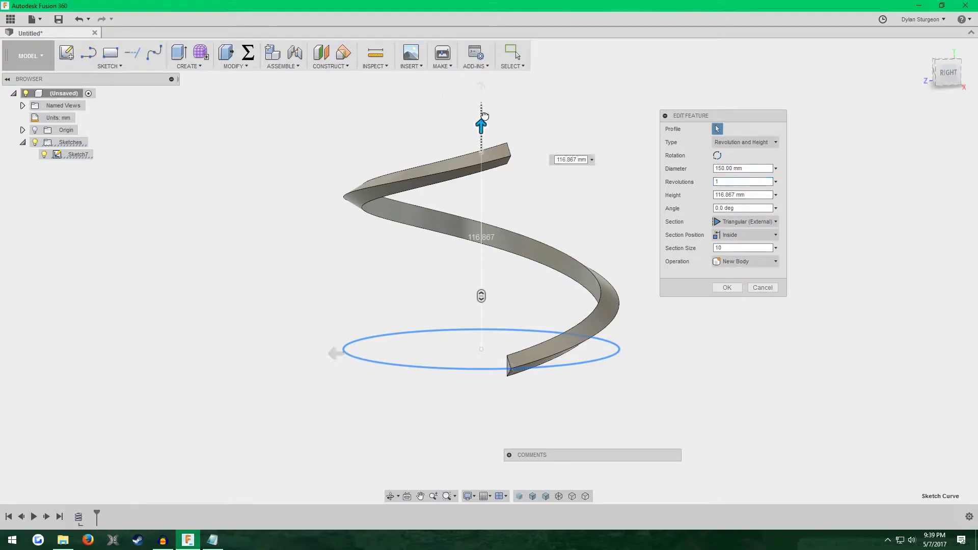
{"action": "scroll", "coordinate": [415, 255], "scroll_direction": "down", "scroll_amount": 4}
{"action": "scroll", "coordinate": [423, 252], "scroll_direction": "up", "scroll_amount": 2}
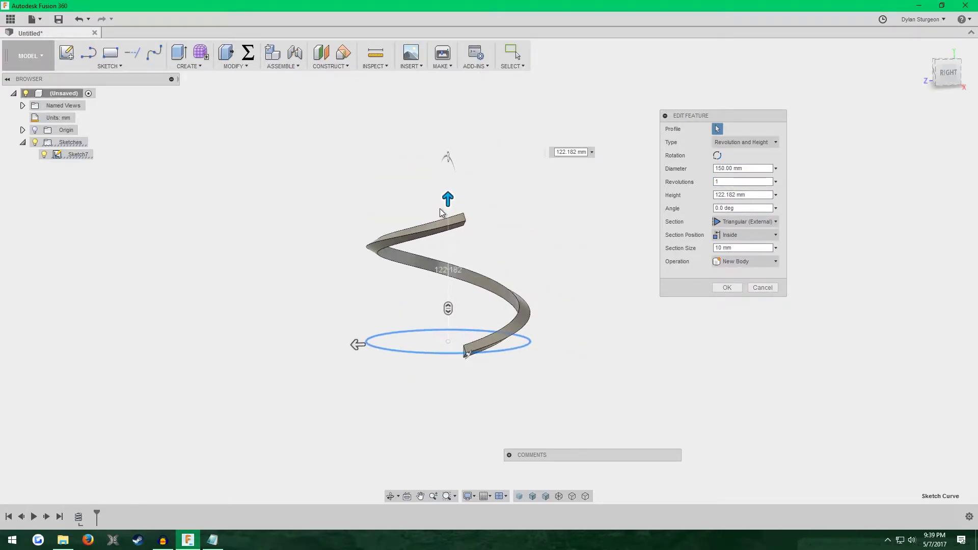
{"action": "middle_click_drag", "start_coordinate": [438, 204], "coordinate": [449, 203], "text": "shift"}
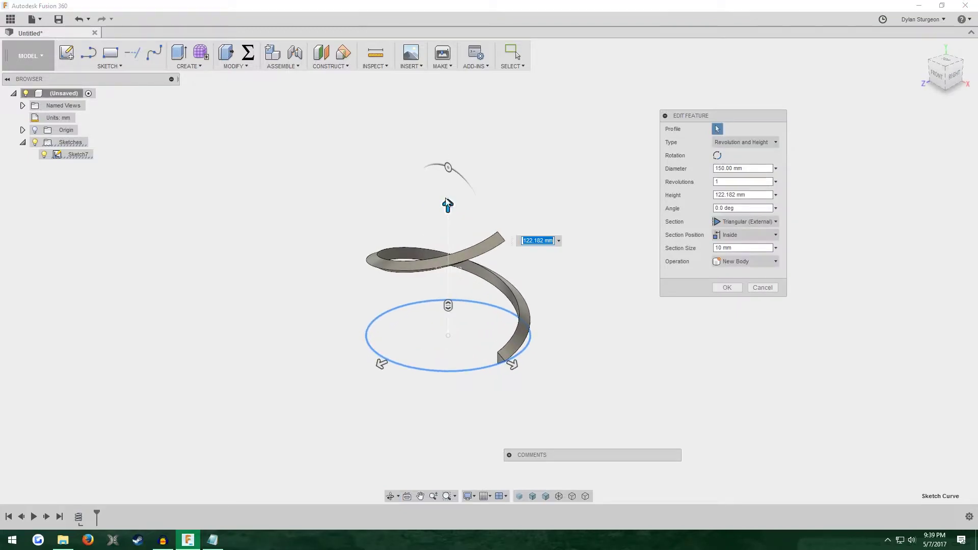
{"action": "left_click_drag", "start_coordinate": [449, 205], "coordinate": [451, 184]}
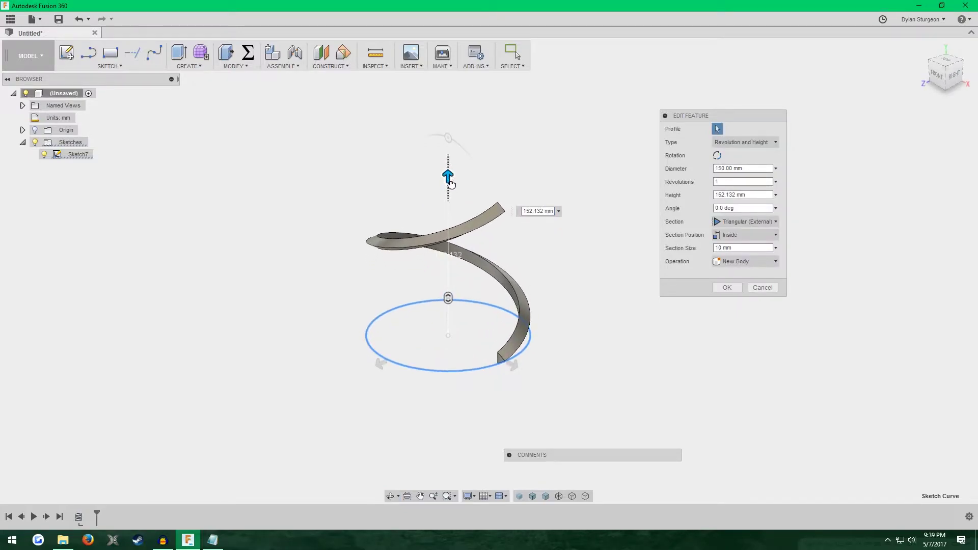
{"action": "type", "text": "150"}
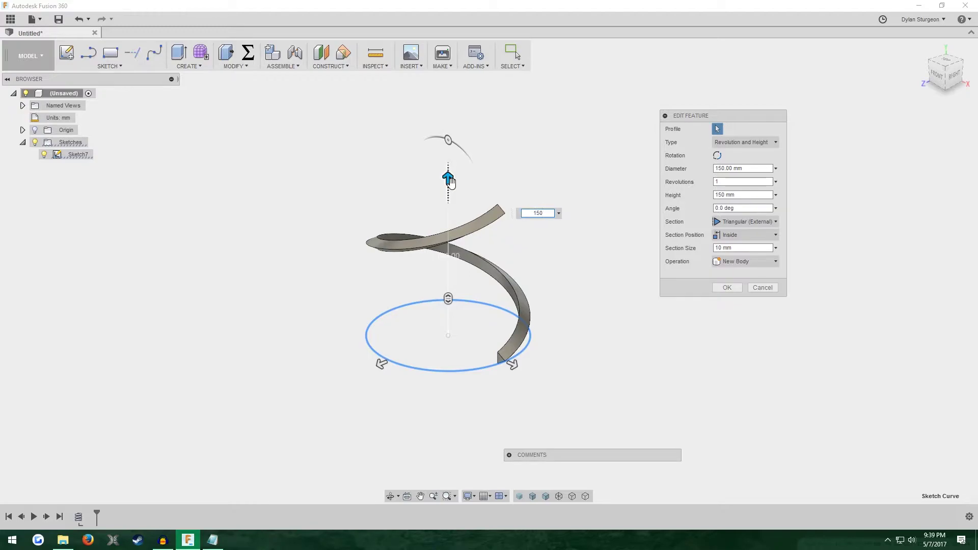
Step: Commit the edited coil and orbit around the finished helix
{"action": "left_click", "coordinate": [727, 289]}
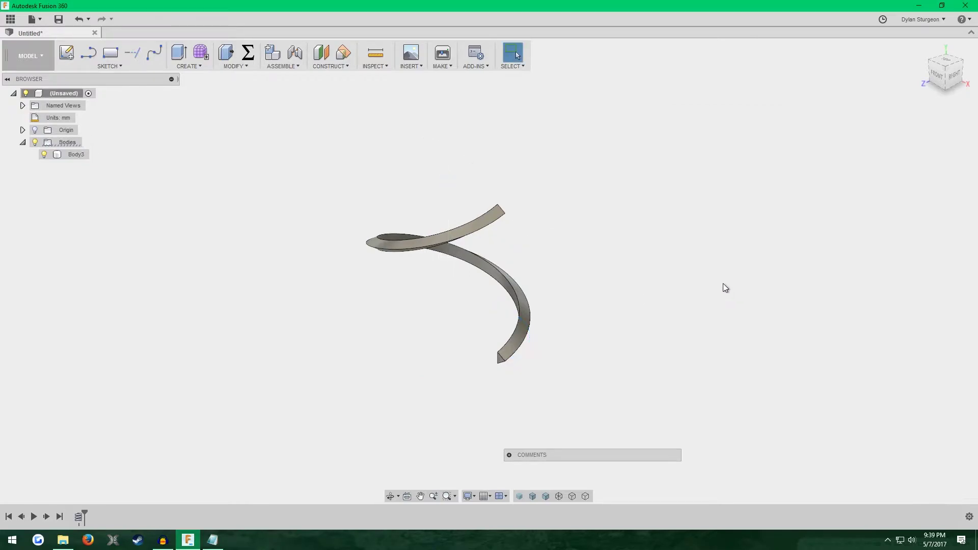
{"action": "scroll", "coordinate": [443, 303], "scroll_direction": "up", "scroll_amount": 3}
{"action": "middle_click_drag", "start_coordinate": [448, 301], "coordinate": [432, 228], "text": "shift"}
{"action": "middle_click_drag", "start_coordinate": [393, 329], "coordinate": [448, 316], "text": "shift"}
Step: Hide the coil body and start Sketch8 on the XY plane
{"action": "left_click", "coordinate": [53, 155]}
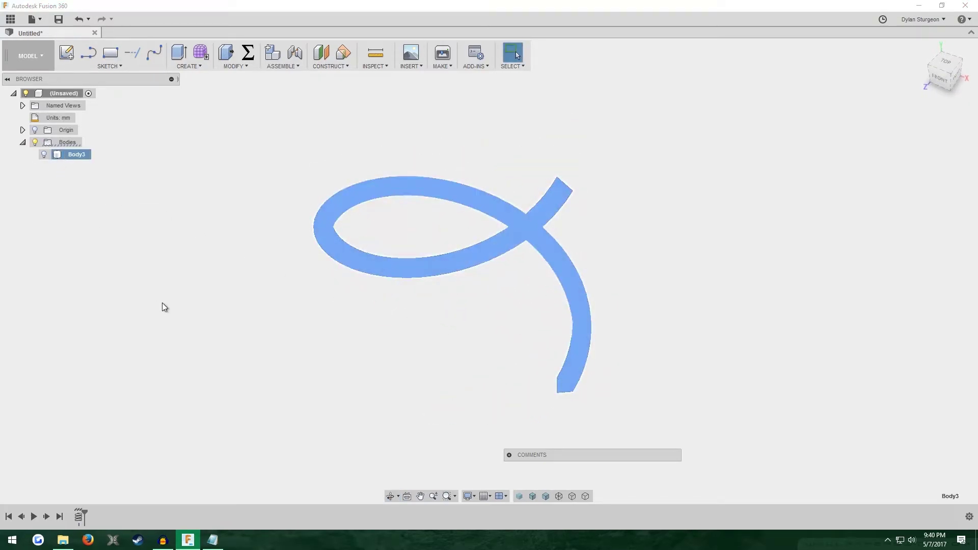
{"action": "key", "text": "v"}
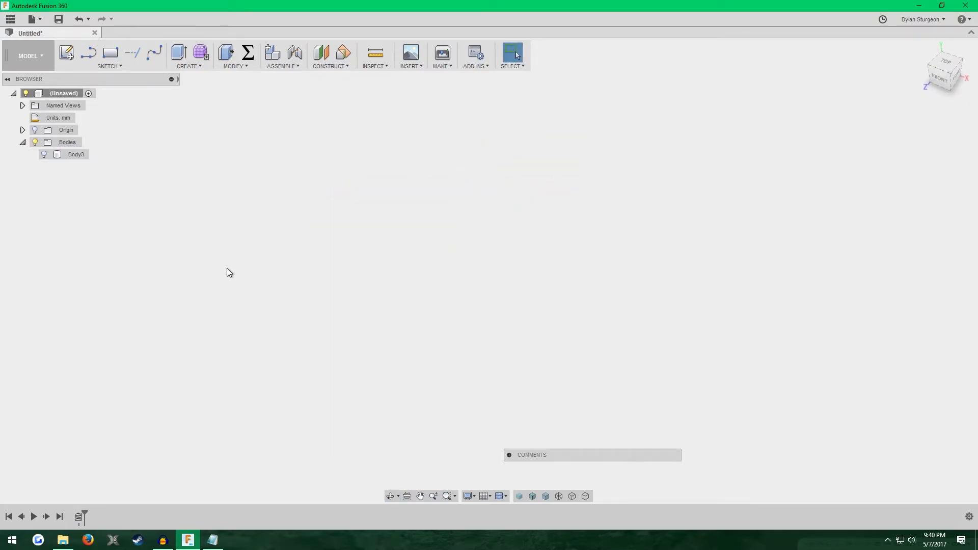
{"action": "left_click", "coordinate": [71, 46]}
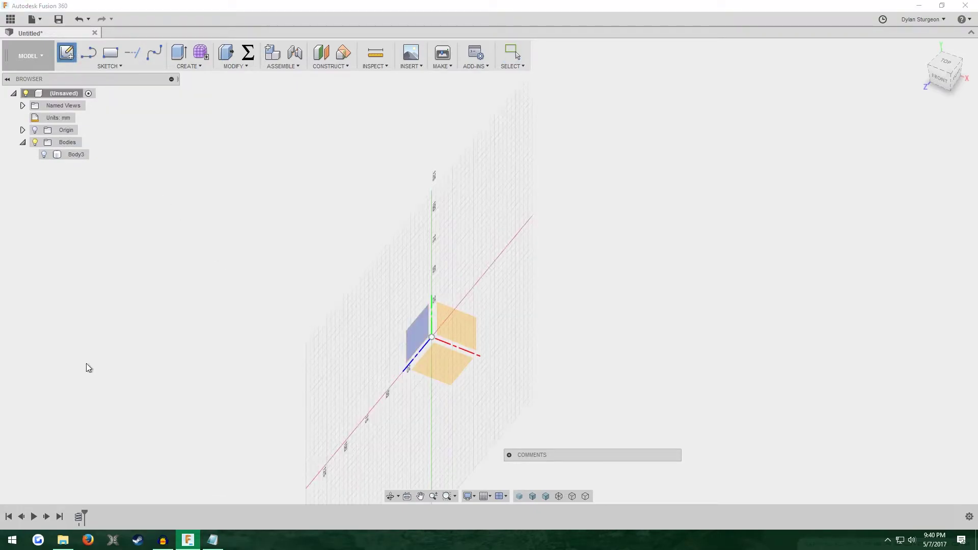
{"action": "left_click", "coordinate": [444, 363]}
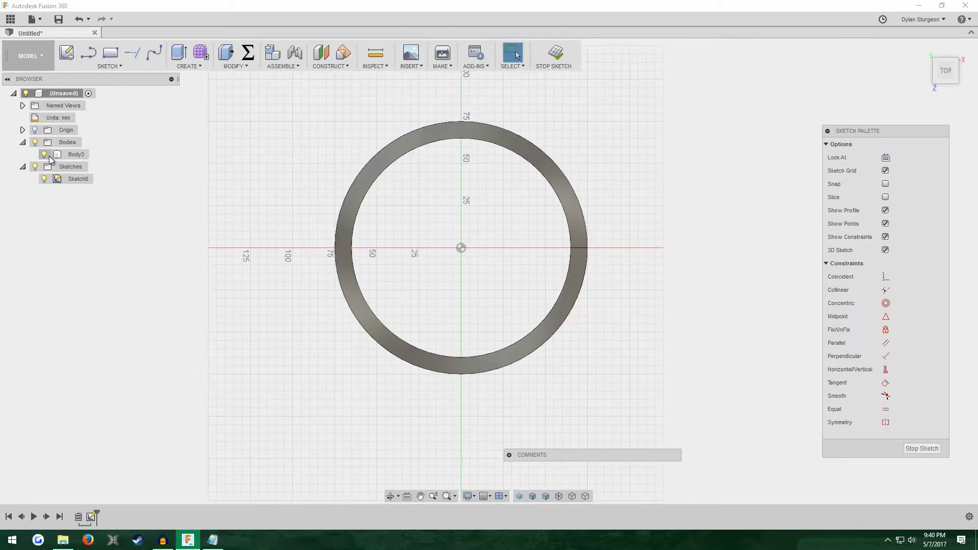
{"action": "middle_click_drag", "start_coordinate": [245, 271], "coordinate": [227, 231], "text": "shift"}
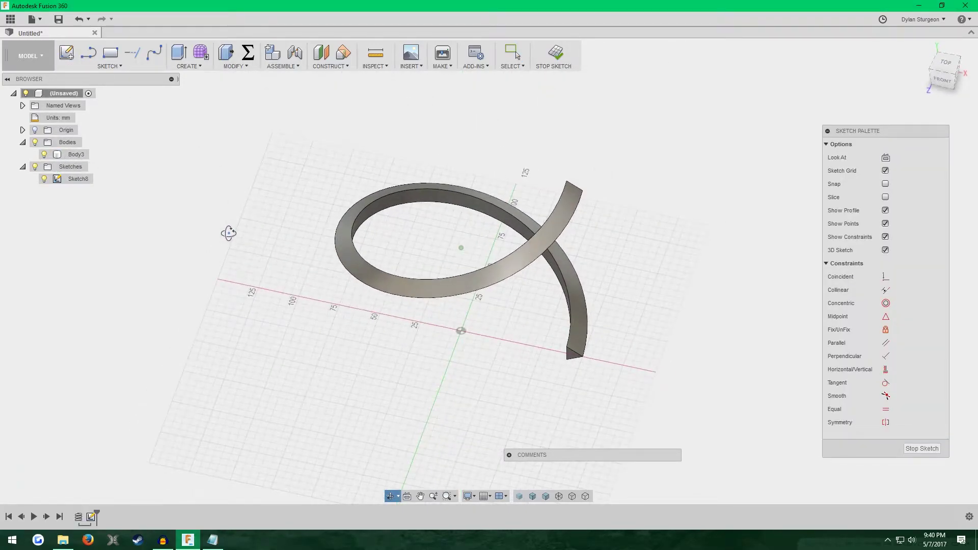
Step: Draw an inscribed hexagon centred on the origin with a radius of 75
{"action": "left_click", "coordinate": [160, 64]}
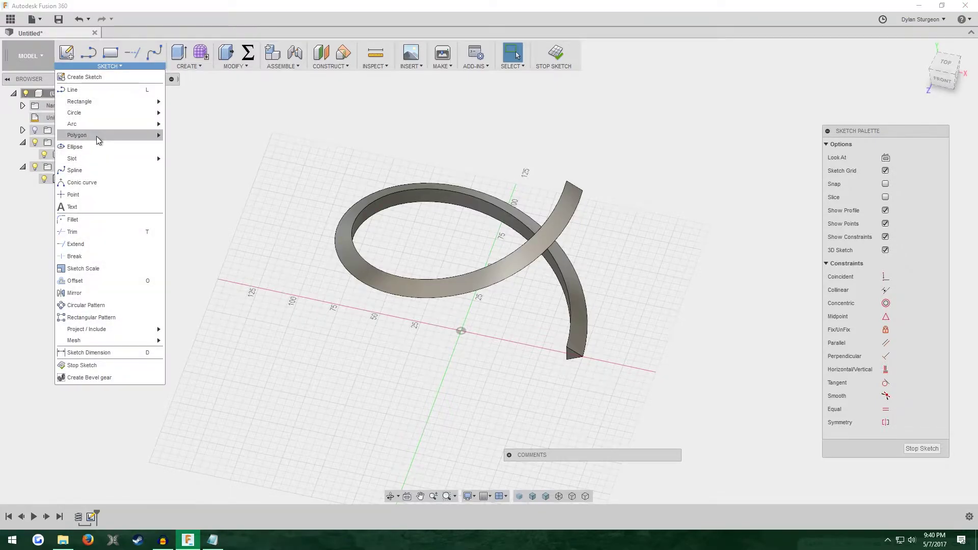
{"action": "mouse_move", "coordinate": [96, 136]}
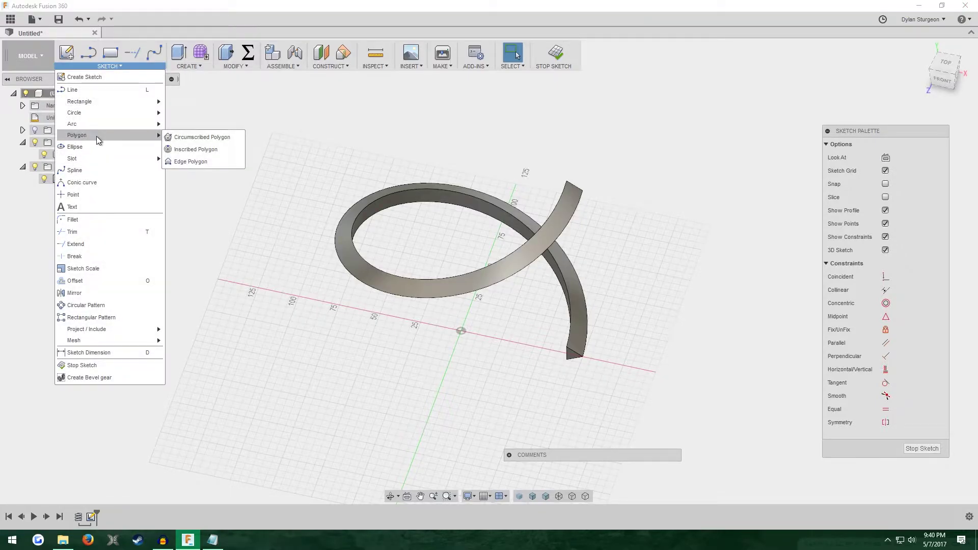
{"action": "left_click", "coordinate": [196, 150]}
{"action": "left_click", "coordinate": [461, 331]}
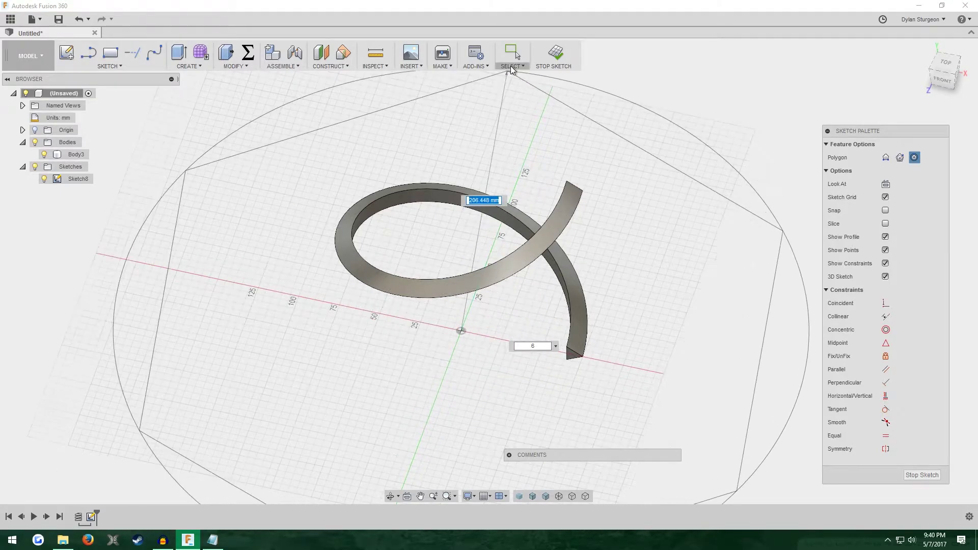
{"action": "scroll", "coordinate": [584, 357], "scroll_direction": "up", "scroll_amount": 5}
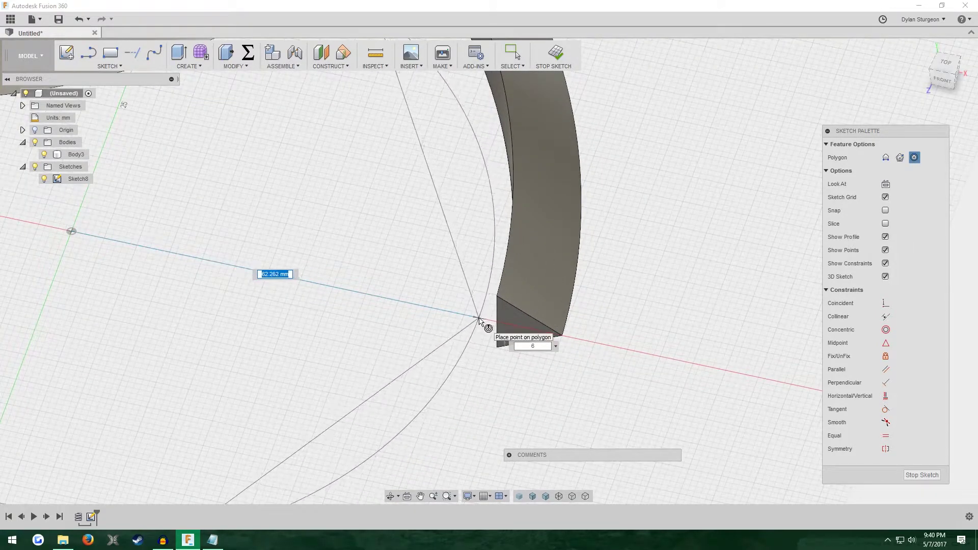
{"action": "scroll", "coordinate": [480, 320], "scroll_direction": "down", "scroll_amount": 3}
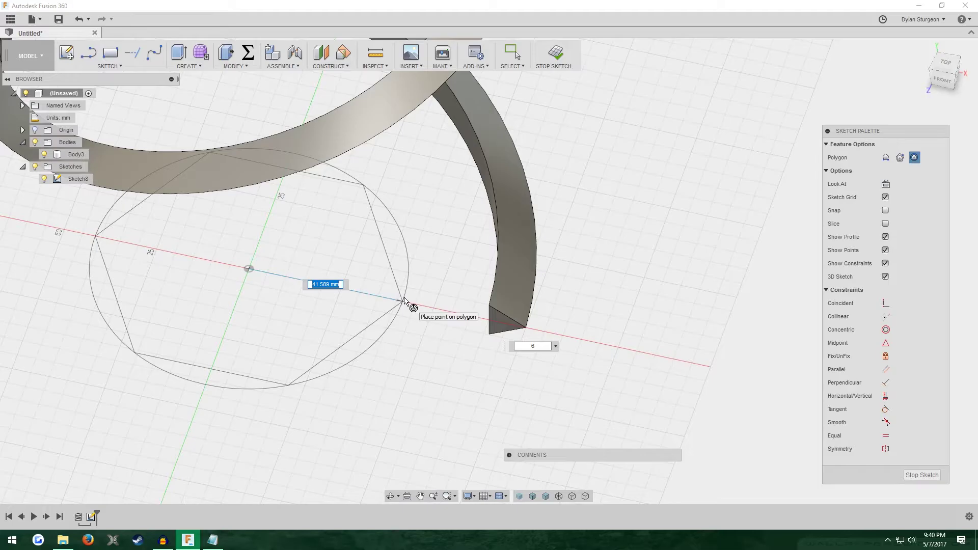
{"action": "type", "text": "75"}
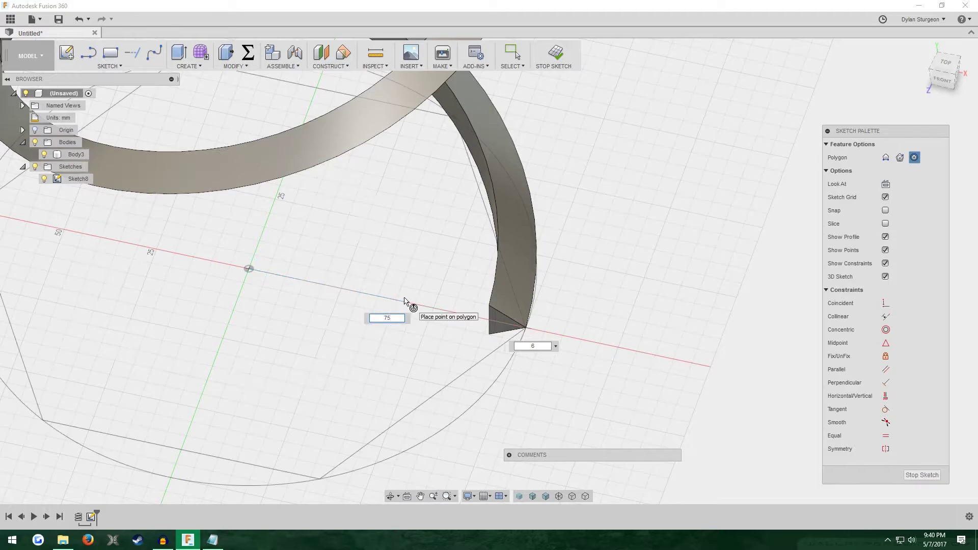
{"action": "left_click", "coordinate": [404, 301]}
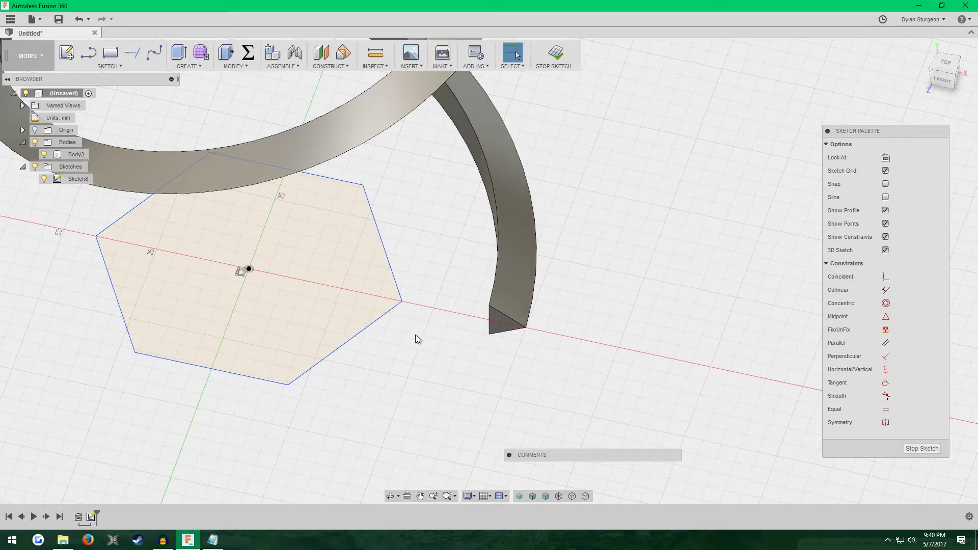
Step: Add a 75 mm dimension from the hexagon's centre to a corner
{"action": "left_click", "coordinate": [249, 269]}
{"action": "left_click", "coordinate": [402, 302]}
{"action": "left_click", "coordinate": [349, 252]}
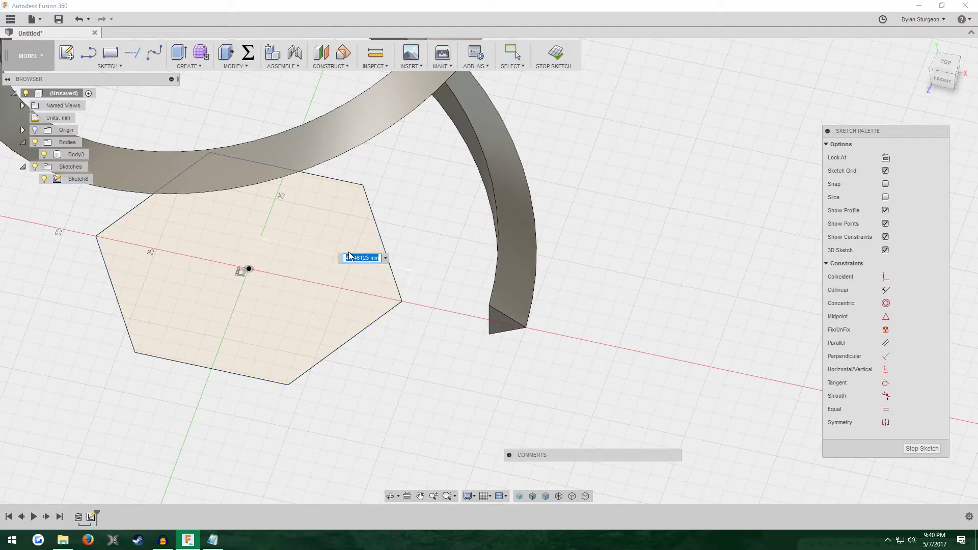
{"action": "type", "text": "75"}
{"action": "key", "text": "Return"}
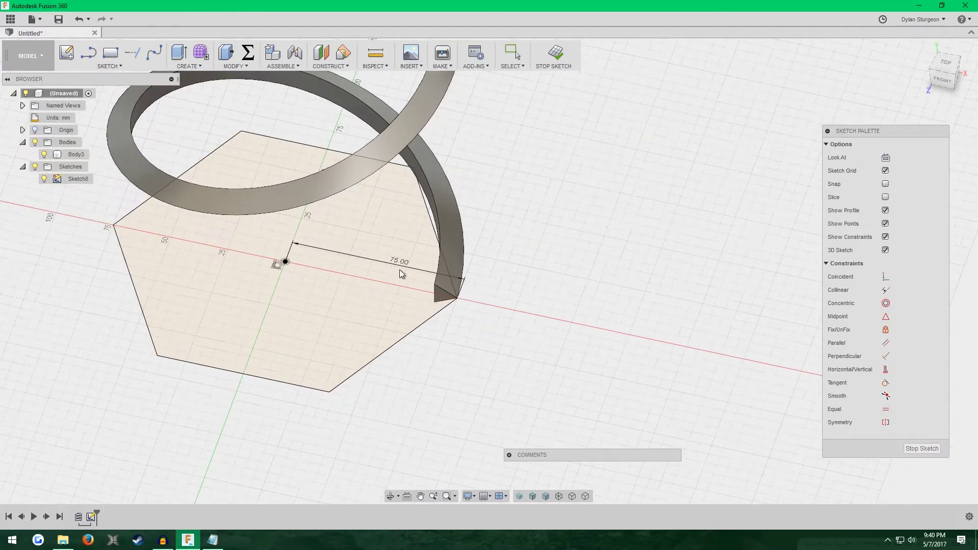
{"action": "scroll", "coordinate": [403, 277], "scroll_direction": "down", "scroll_amount": 5}
{"action": "middle_click_drag", "start_coordinate": [357, 316], "coordinate": [304, 337], "text": "shift"}
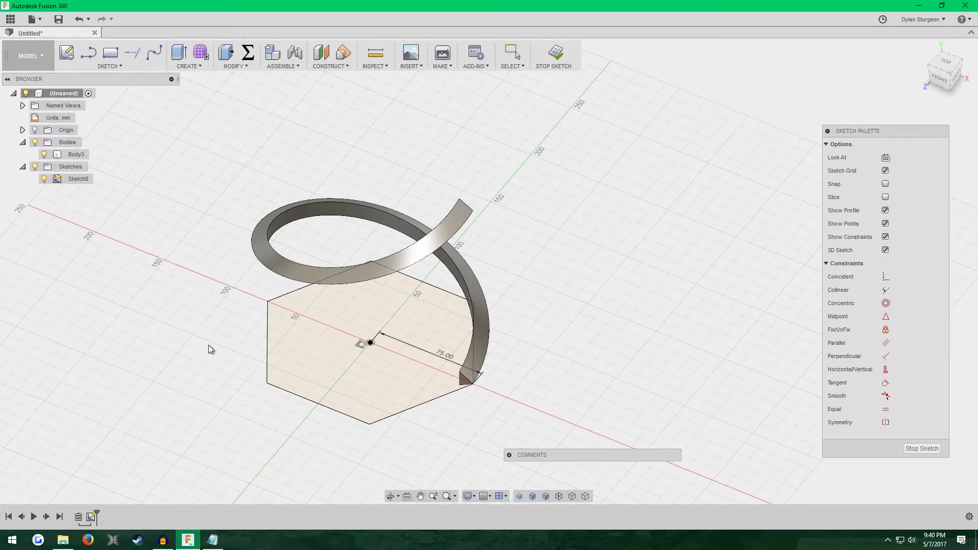
{"action": "scroll", "coordinate": [213, 349], "scroll_direction": "up", "scroll_amount": 2}
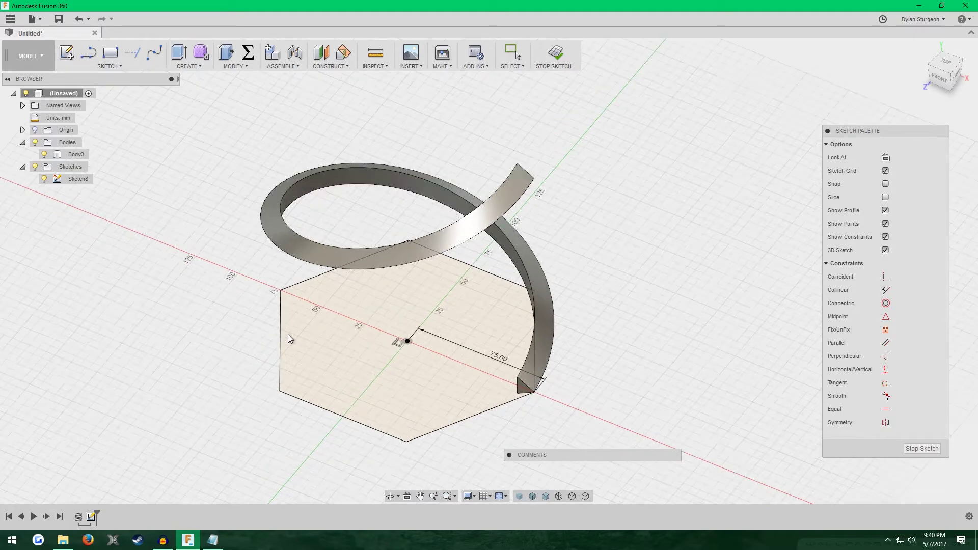
Step: Finish the hexagon sketch and start Sketch9 on the front plane
{"action": "left_click", "coordinate": [554, 62]}
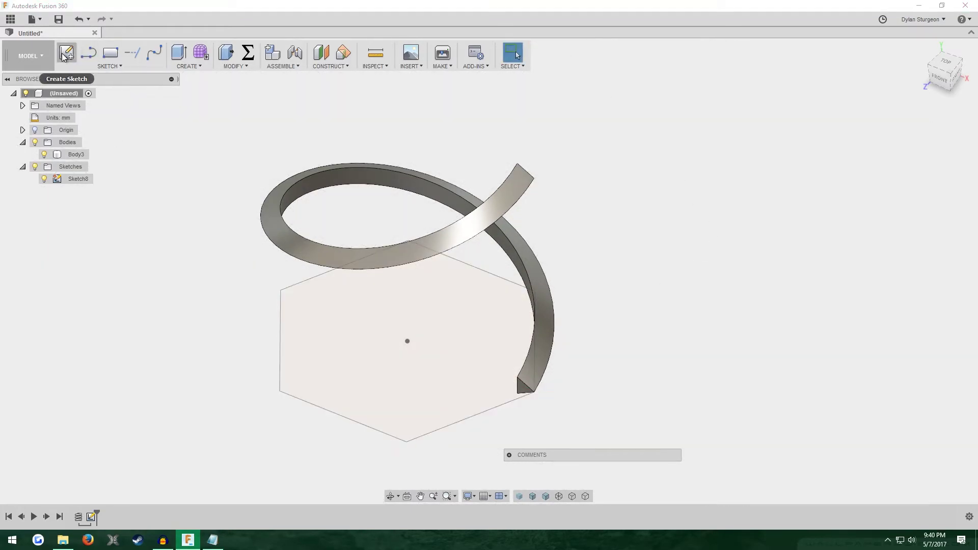
{"action": "left_click", "coordinate": [64, 56]}
{"action": "mouse_move", "coordinate": [113, 184]}
{"action": "middle_mouse_down", "text": "shift"}
{"action": "mouse_move", "coordinate": [182, 324]}
{"action": "mouse_move", "coordinate": [458, 361]}
{"action": "middle_mouse_up", "text": "shift"}
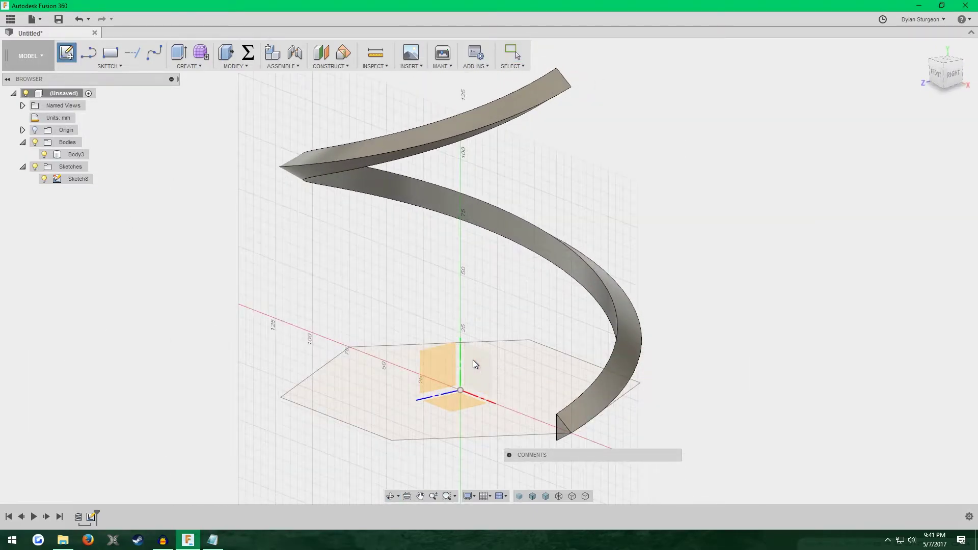
{"action": "left_click", "coordinate": [473, 359]}
{"action": "middle_click_drag", "start_coordinate": [709, 209], "coordinate": [688, 260], "text": "shift"}
{"action": "scroll", "coordinate": [571, 383], "scroll_direction": "down", "scroll_amount": 3}
{"action": "middle_click_drag", "start_coordinate": [550, 357], "coordinate": [640, 240], "text": "shift"}
Step: Draw a vertical line rising from the origin
{"action": "key", "text": "l"}
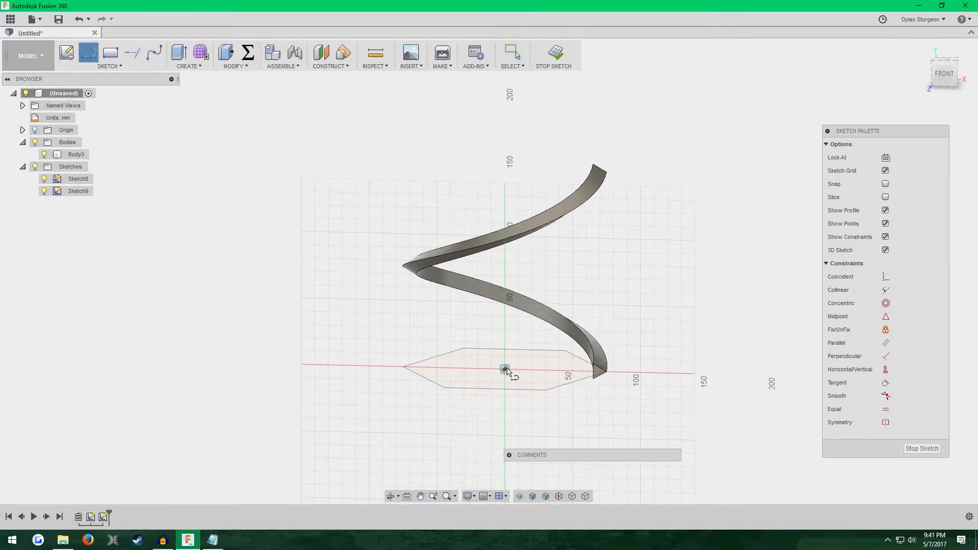
{"action": "left_click", "coordinate": [504, 369]}
{"action": "double_click", "coordinate": [507, 118]}
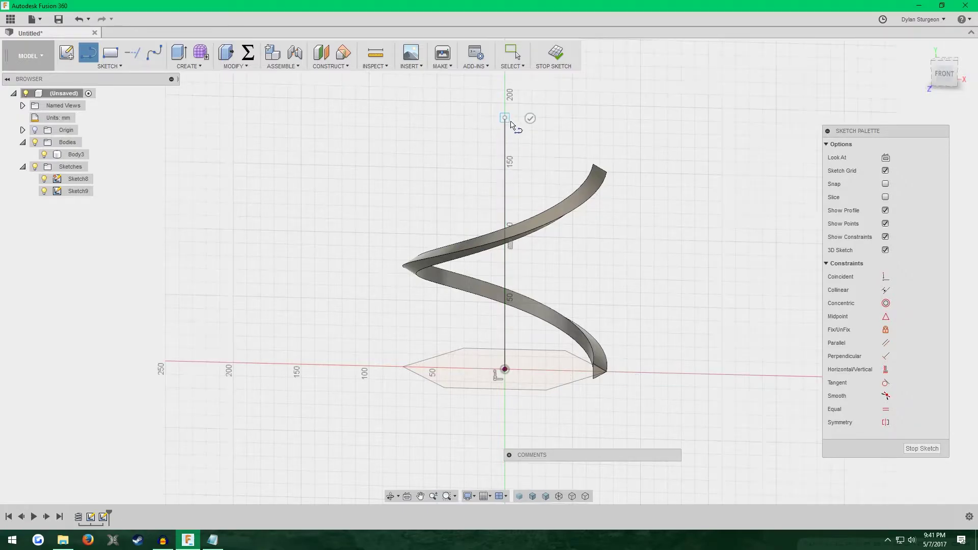
{"action": "scroll", "coordinate": [535, 142], "scroll_direction": "down", "scroll_amount": 1}
{"action": "scroll", "coordinate": [535, 153], "scroll_direction": "up", "scroll_amount": 3}
{"action": "left_click", "coordinate": [512, 52]}
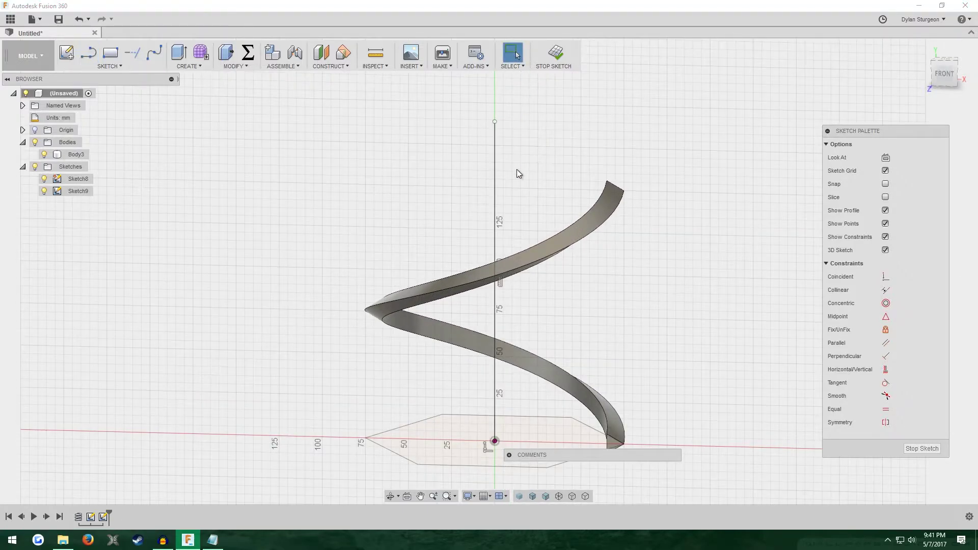
{"action": "scroll", "coordinate": [536, 169], "scroll_direction": "up", "scroll_amount": 2}
{"action": "middle_click_drag", "start_coordinate": [536, 170], "coordinate": [396, 160], "text": "shift"}
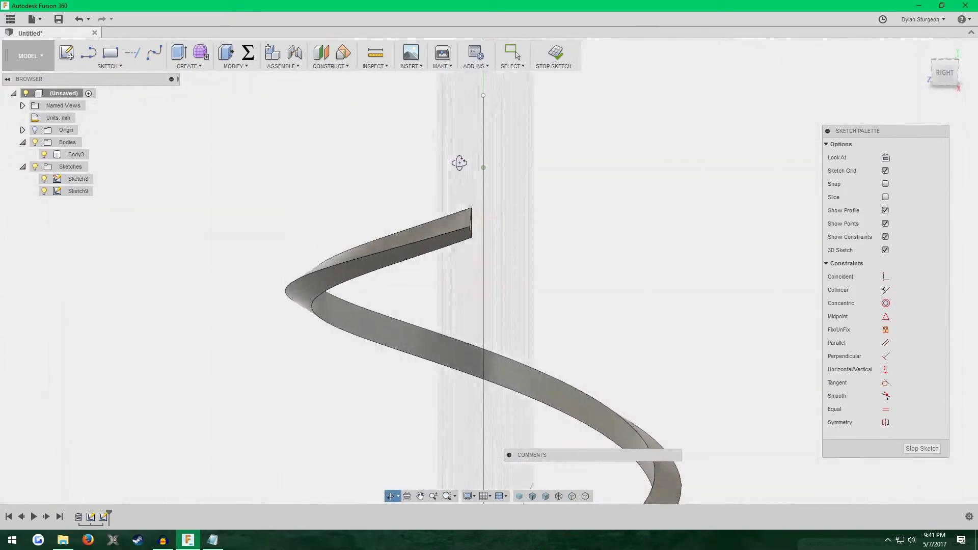
{"action": "left_click_drag", "start_coordinate": [460, 163], "coordinate": [532, 147]}
{"action": "key", "text": "Escape"}
Step: Lower the vertical line's top end to roughly the coil's top height
{"action": "mouse_move", "coordinate": [483, 94]}
{"action": "left_mouse_down"}
{"action": "mouse_move", "coordinate": [482, 196]}
{"action": "mouse_move", "coordinate": [485, 176]}
{"action": "mouse_move", "coordinate": [487, 185]}
{"action": "mouse_move", "coordinate": [477, 202]}
{"action": "left_mouse_up"}
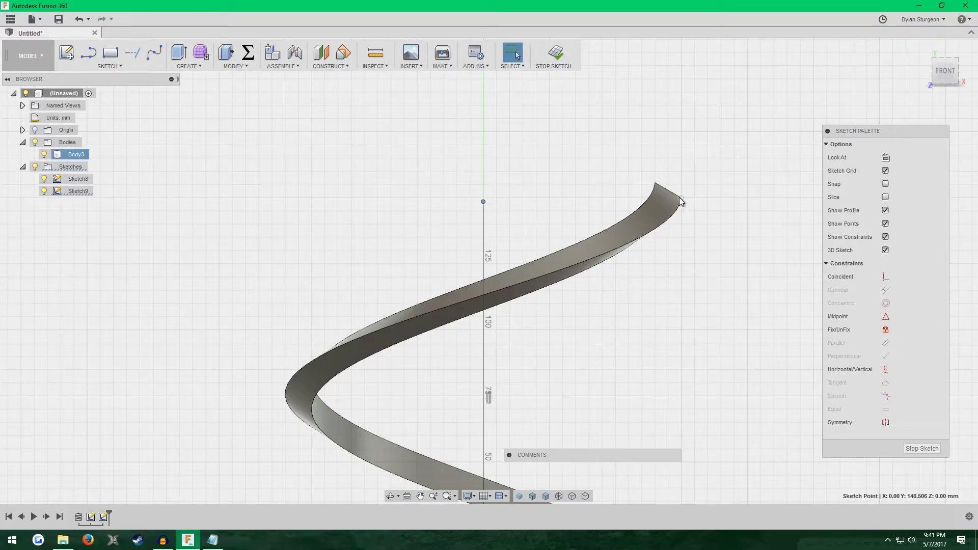
{"action": "middle_click_drag", "start_coordinate": [707, 185], "coordinate": [563, 203], "text": "shift"}
{"action": "scroll", "coordinate": [562, 206], "scroll_direction": "up", "scroll_amount": 3}
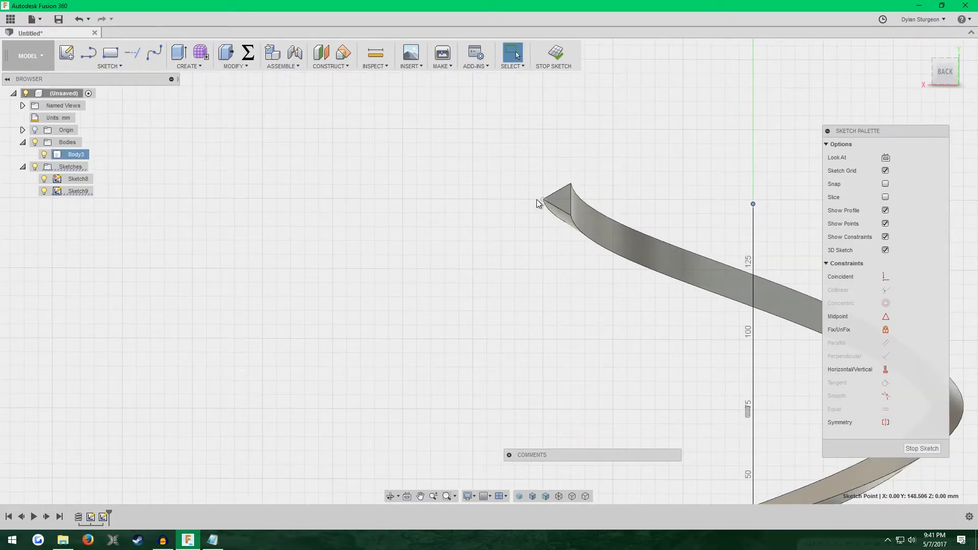
{"action": "scroll", "coordinate": [540, 199], "scroll_direction": "down", "scroll_amount": 5}
{"action": "scroll", "coordinate": [561, 196], "scroll_direction": "up", "scroll_amount": 6}
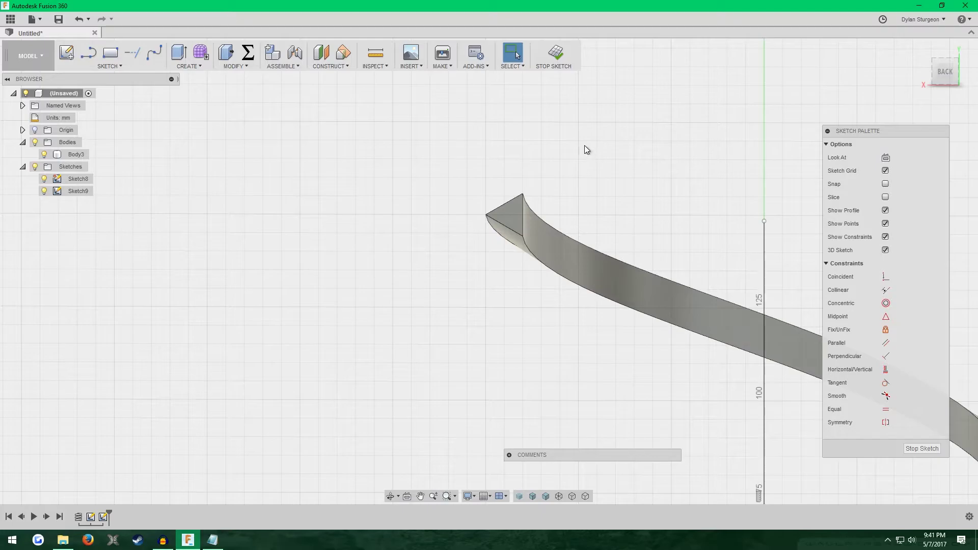
Step: Project the coil's tip corner into the sketch, hide the coil, and shorten the line
{"action": "key", "text": "p"}
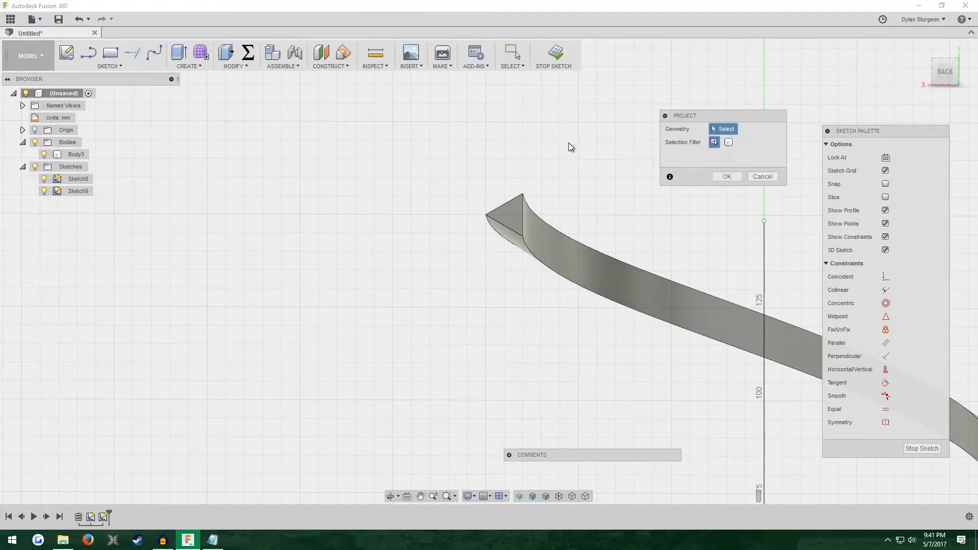
{"action": "left_click", "coordinate": [485, 215]}
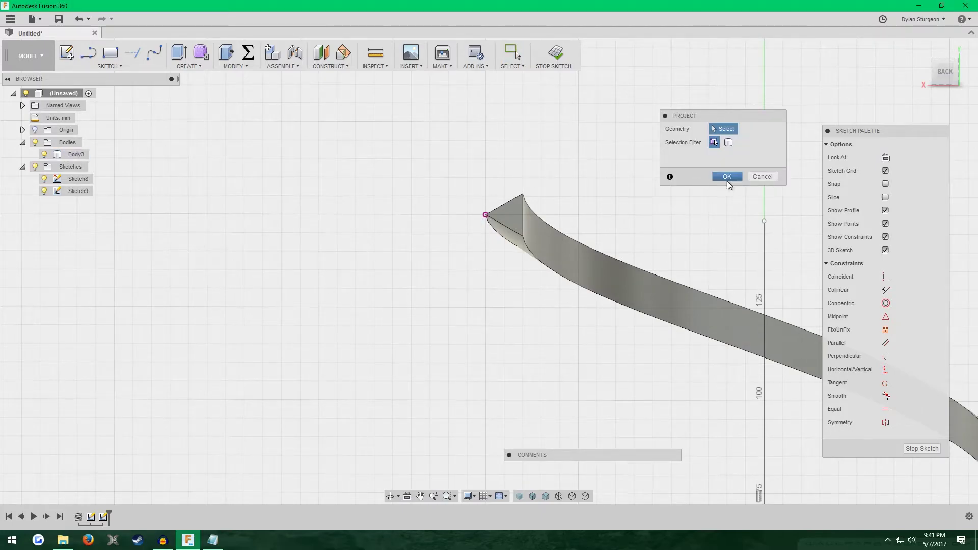
{"action": "left_click", "coordinate": [727, 177]}
{"action": "left_click", "coordinate": [43, 155]}
{"action": "scroll", "coordinate": [367, 196], "scroll_direction": "down", "scroll_amount": 4}
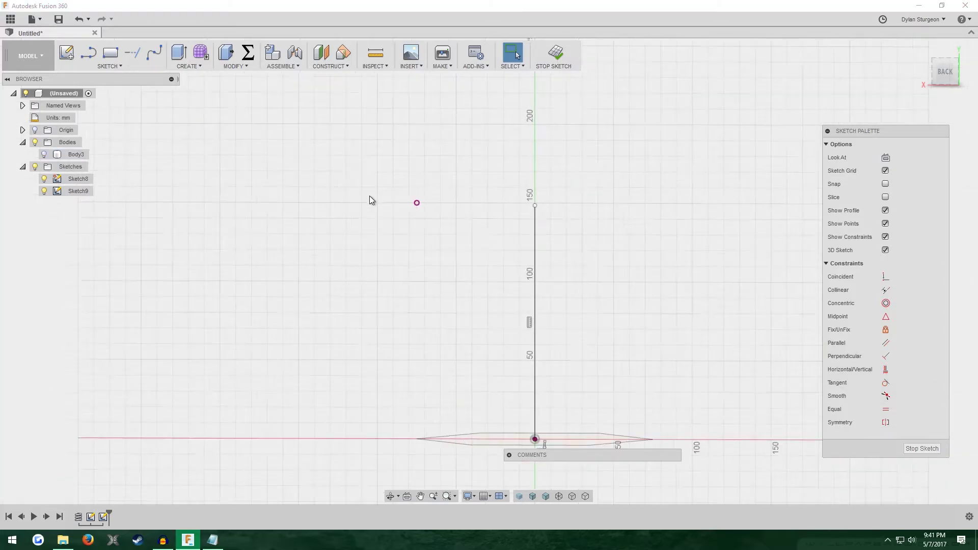
{"action": "scroll", "coordinate": [466, 232], "scroll_direction": "up", "scroll_amount": 3}
{"action": "mouse_move", "coordinate": [596, 186]}
{"action": "left_mouse_down"}
{"action": "mouse_move", "coordinate": [601, 155]}
{"action": "mouse_move", "coordinate": [597, 199]}
{"action": "left_mouse_up"}
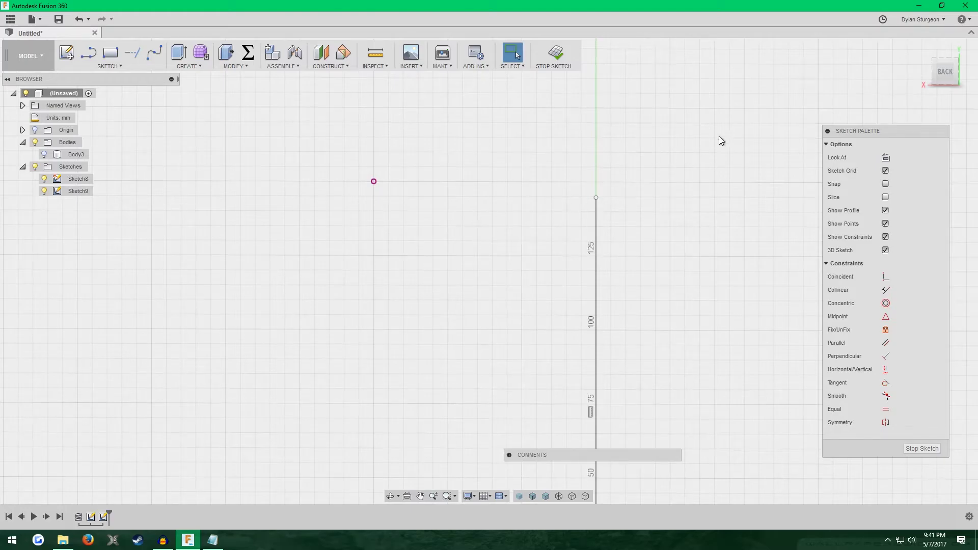
{"action": "mouse_move", "coordinate": [851, 125]}
{"action": "left_mouse_down"}
{"action": "mouse_move", "coordinate": [626, 78]}
{"action": "mouse_move", "coordinate": [239, 103]}
{"action": "left_mouse_up"}
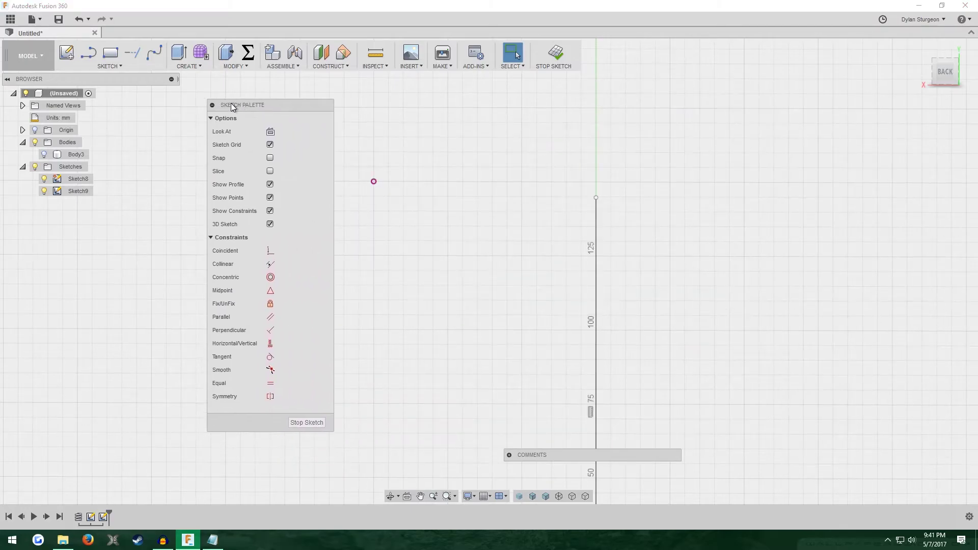
Step: Constrain the line's endpoint horizontal/vertical to the ribbon's end point
{"action": "left_click", "coordinate": [270, 344]}
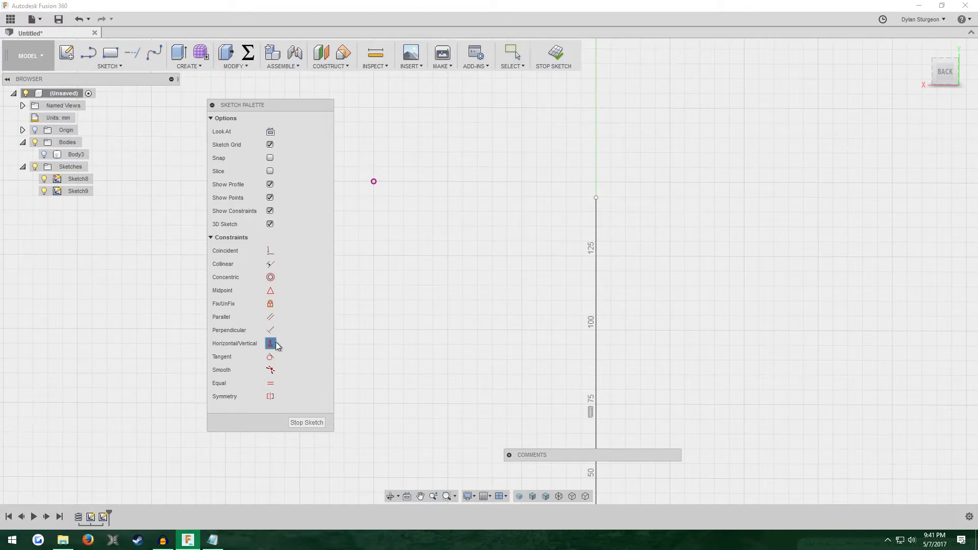
{"action": "left_click", "coordinate": [374, 182]}
{"action": "left_click", "coordinate": [597, 199]}
{"action": "mouse_move", "coordinate": [306, 109]}
{"action": "left_mouse_down"}
{"action": "mouse_move", "coordinate": [516, 124]}
{"action": "mouse_move", "coordinate": [781, 75]}
{"action": "left_mouse_up"}
{"action": "mouse_move", "coordinate": [527, 170]}
{"action": "middle_mouse_down", "text": "shift"}
{"action": "mouse_move", "coordinate": [578, 236]}
{"action": "mouse_move", "coordinate": [536, 256]}
{"action": "middle_mouse_up", "text": "shift"}
{"action": "scroll", "coordinate": [536, 251], "scroll_direction": "down", "scroll_amount": 3}
{"action": "middle_click_drag", "start_coordinate": [586, 190], "coordinate": [540, 242], "text": "shift"}
{"action": "scroll", "coordinate": [540, 243], "scroll_direction": "up", "scroll_amount": 3}
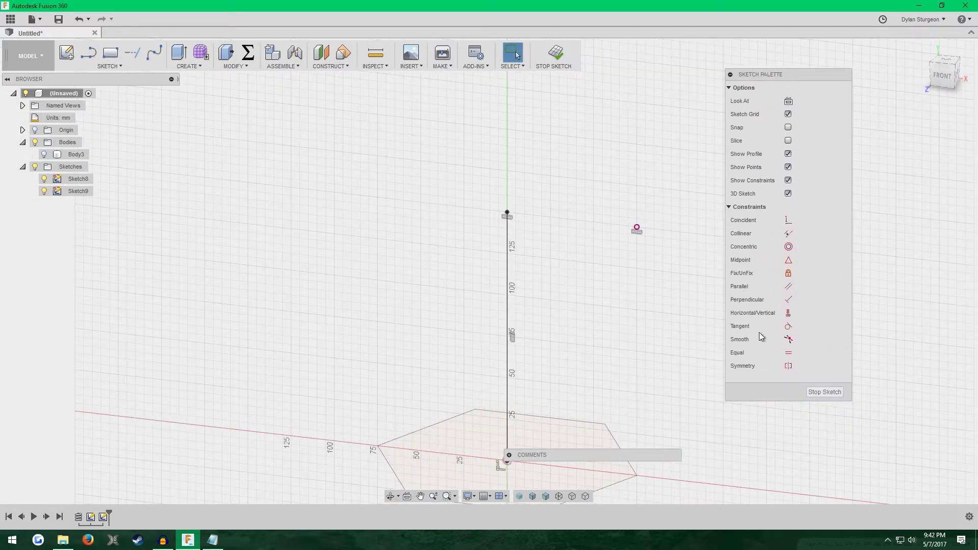
Step: Finish Sketch9 so the ribbon body shows again beside the hexagon
{"action": "left_click", "coordinate": [731, 74]}
{"action": "scroll", "coordinate": [606, 214], "scroll_direction": "down", "scroll_amount": 3}
{"action": "scroll", "coordinate": [605, 312], "scroll_direction": "up", "scroll_amount": 4}
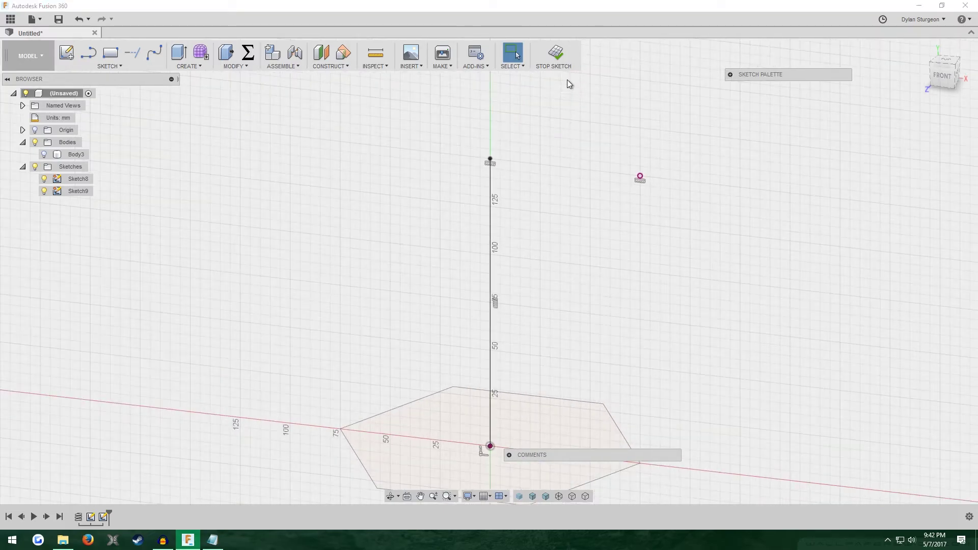
{"action": "left_click", "coordinate": [552, 57]}
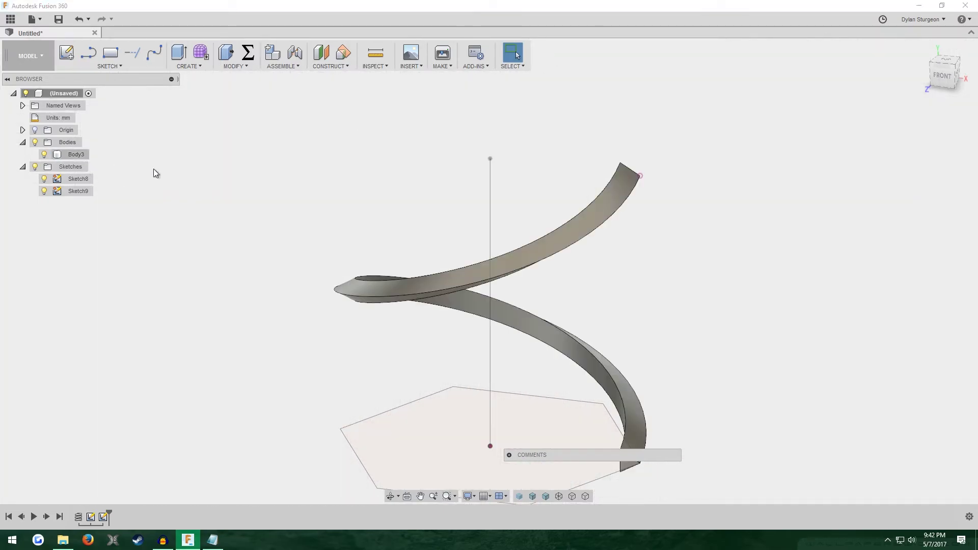
{"action": "middle_click_drag", "start_coordinate": [302, 362], "coordinate": [256, 323], "text": "shift"}
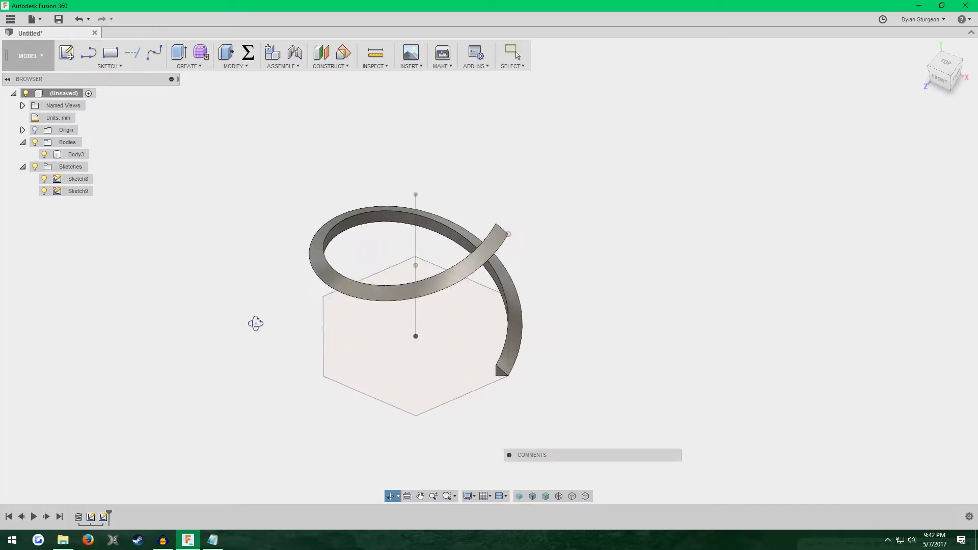
Step: Start a Path + Guide Rail sweep with the hexagon profile along the vertical line
{"action": "left_click", "coordinate": [195, 67]}
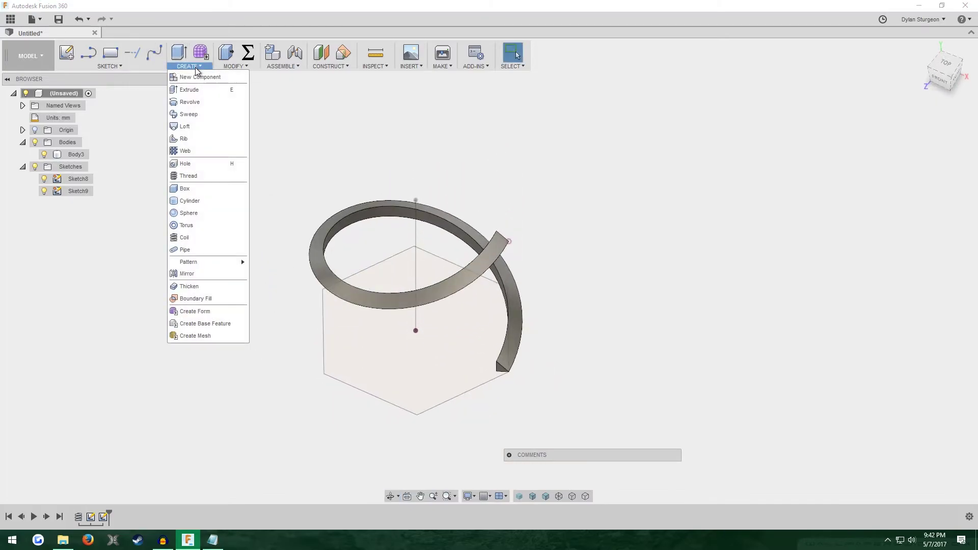
{"action": "left_click", "coordinate": [209, 115]}
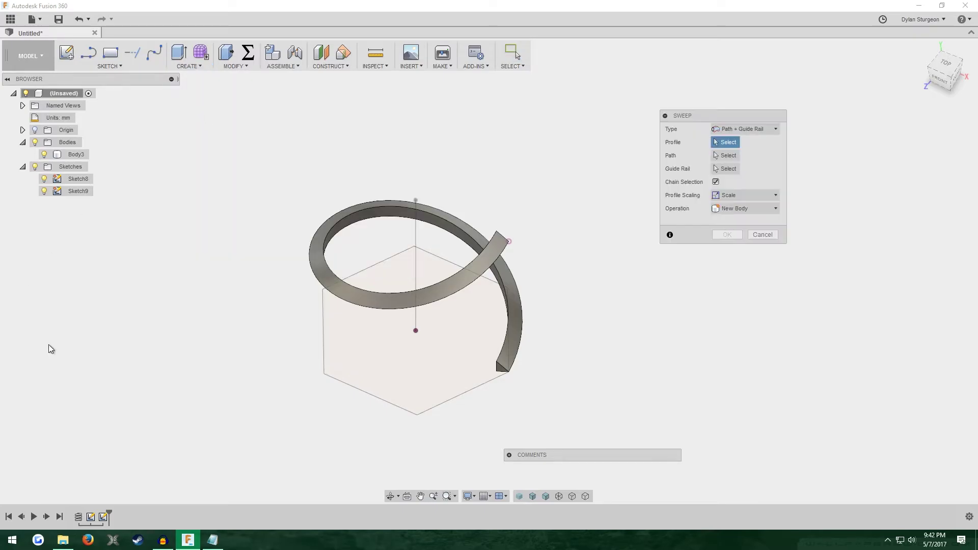
{"action": "middle_click_drag", "start_coordinate": [204, 388], "coordinate": [293, 379], "text": "shift"}
{"action": "left_click", "coordinate": [714, 129]}
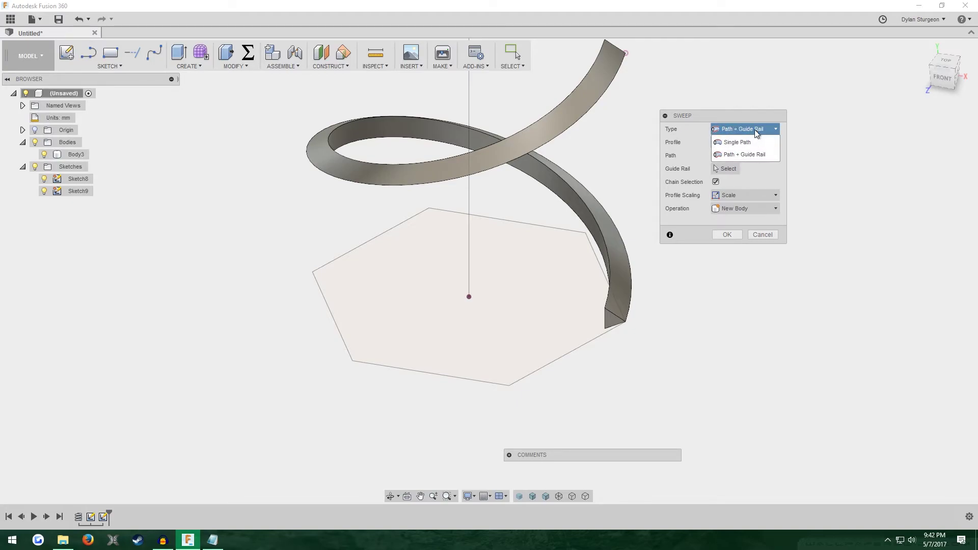
{"action": "left_click", "coordinate": [744, 154]}
{"action": "scroll", "coordinate": [537, 251], "scroll_direction": "up", "scroll_amount": 2}
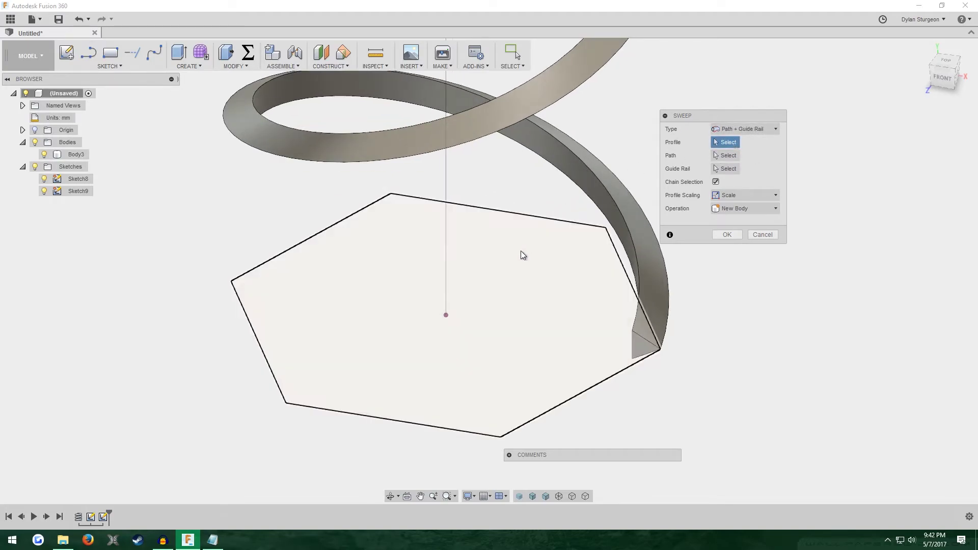
{"action": "left_click", "coordinate": [518, 271]}
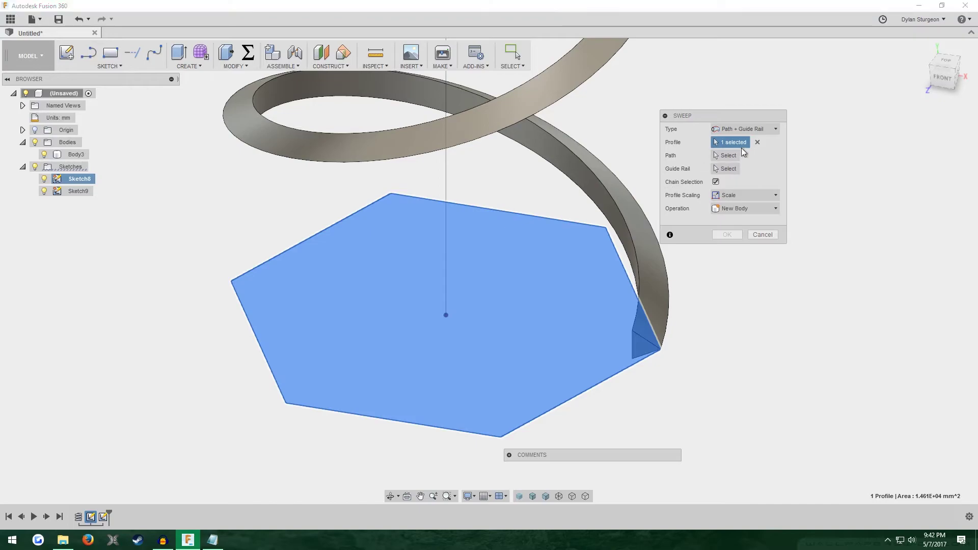
{"action": "left_click", "coordinate": [730, 156]}
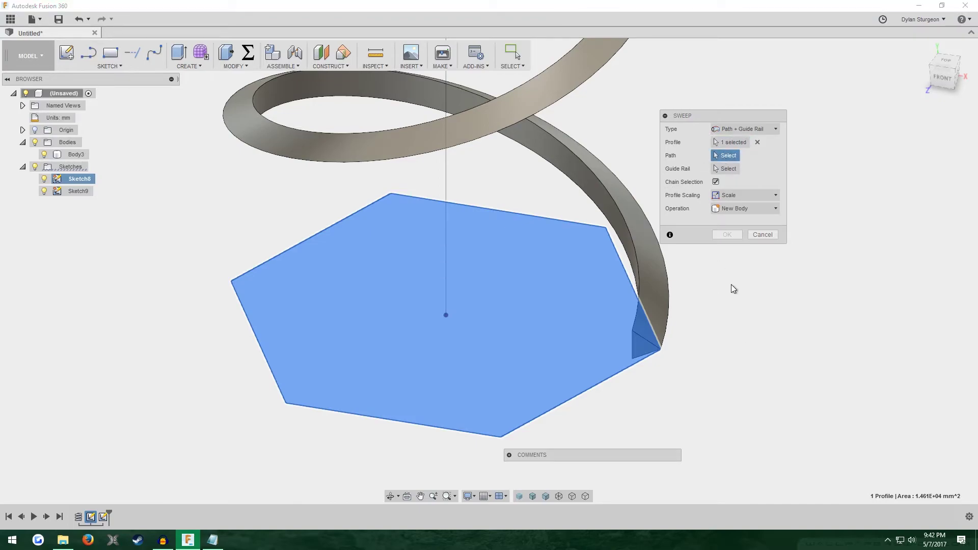
{"action": "left_click", "coordinate": [446, 185]}
{"action": "scroll", "coordinate": [258, 197], "scroll_direction": "down", "scroll_amount": 5}
{"action": "middle_click_drag", "start_coordinate": [258, 196], "coordinate": [613, 164], "text": "shift"}
Step: Use the ribbon's edge as the guide rail and create the sweep as a new body
{"action": "left_click", "coordinate": [733, 173]}
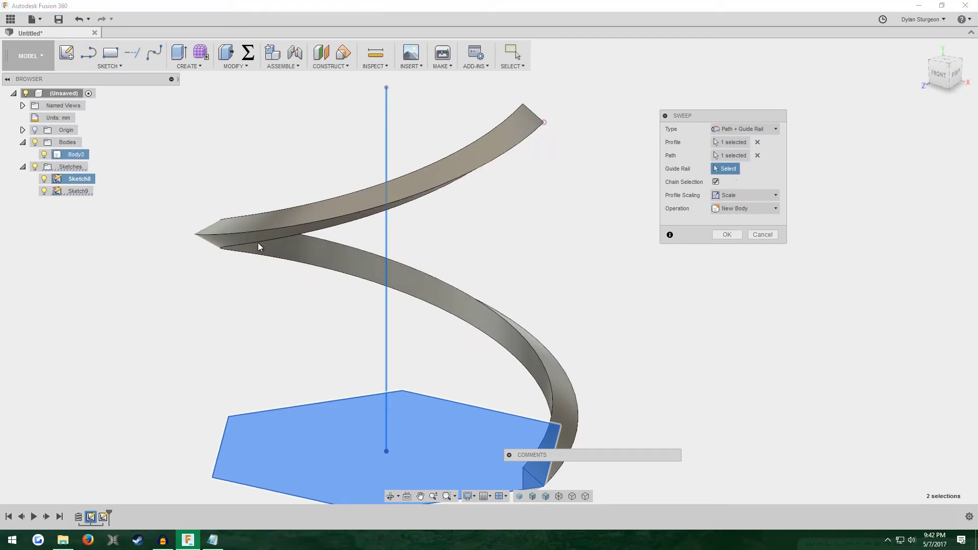
{"action": "scroll", "coordinate": [181, 239], "scroll_direction": "up", "scroll_amount": 5}
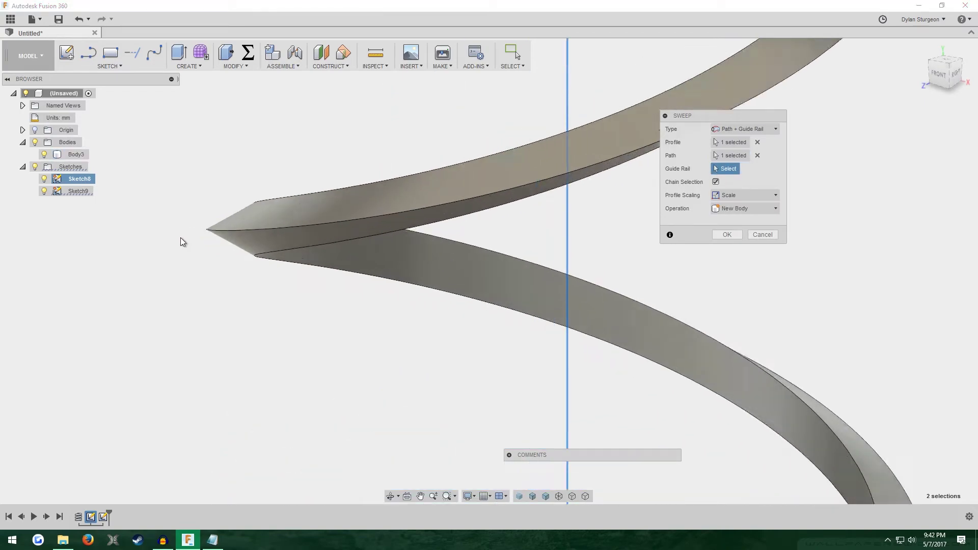
{"action": "left_click", "coordinate": [231, 231]}
{"action": "scroll", "coordinate": [189, 294], "scroll_direction": "down", "scroll_amount": 8}
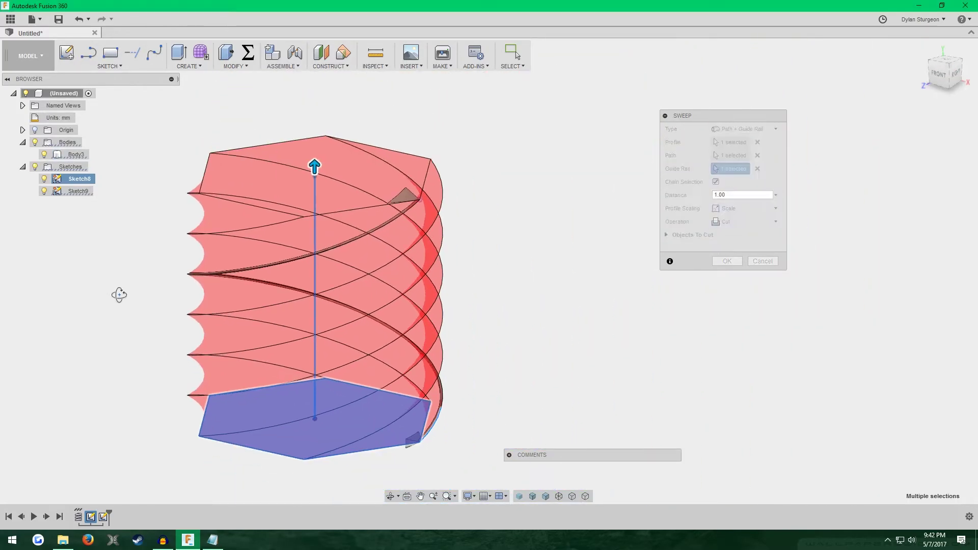
{"action": "middle_click_drag", "start_coordinate": [120, 296], "coordinate": [135, 318], "text": "shift"}
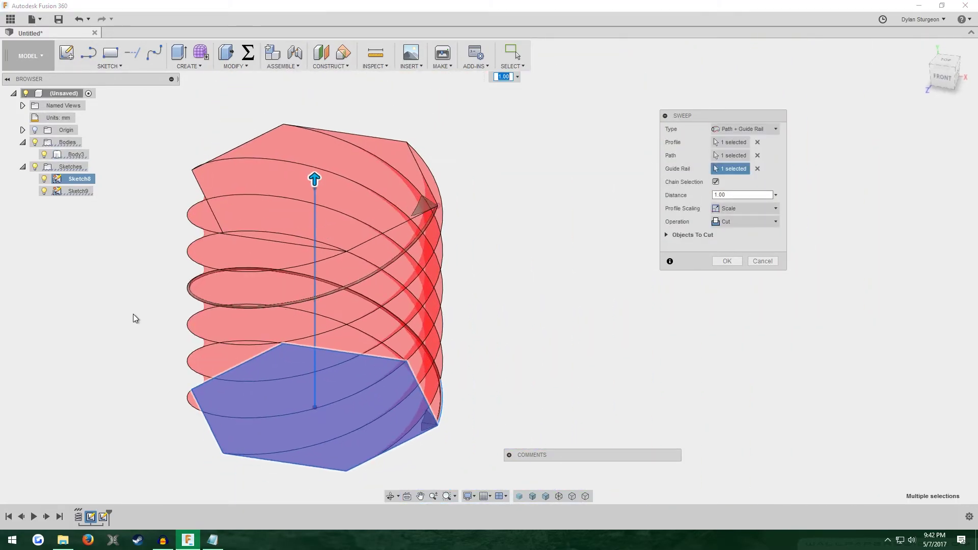
{"action": "left_click", "coordinate": [733, 223]}
{"action": "left_click", "coordinate": [737, 271]}
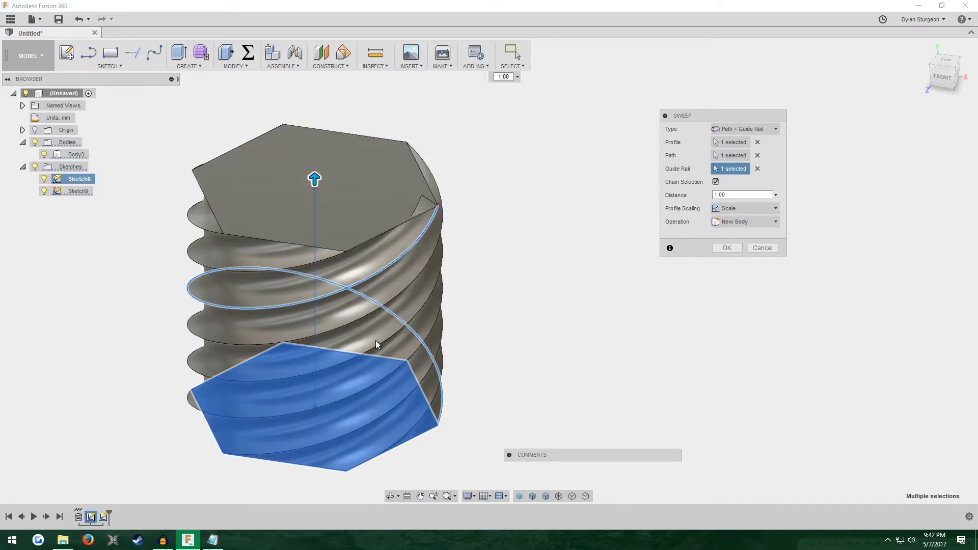
{"action": "scroll", "coordinate": [81, 312], "scroll_direction": "up", "scroll_amount": 3}
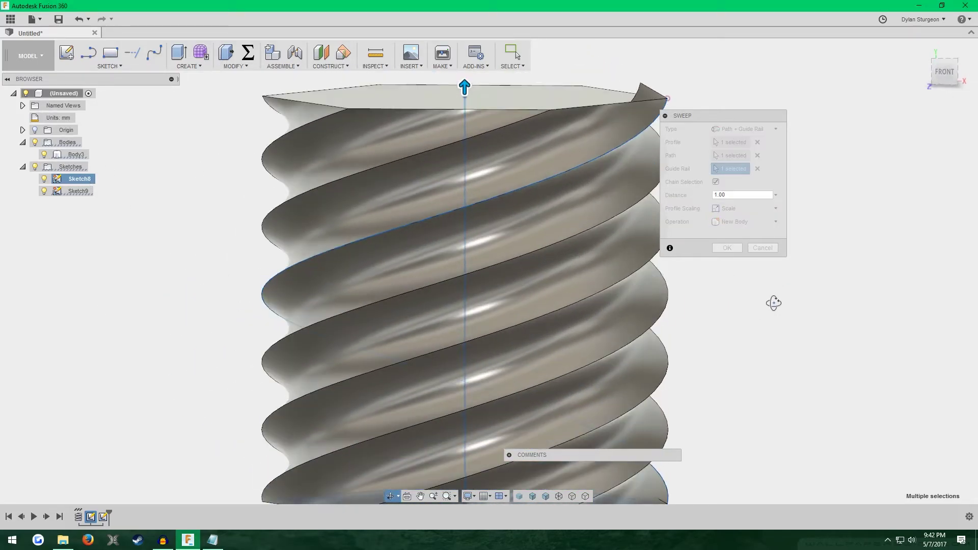
{"action": "middle_click_drag", "start_coordinate": [771, 301], "coordinate": [728, 282], "text": "shift"}
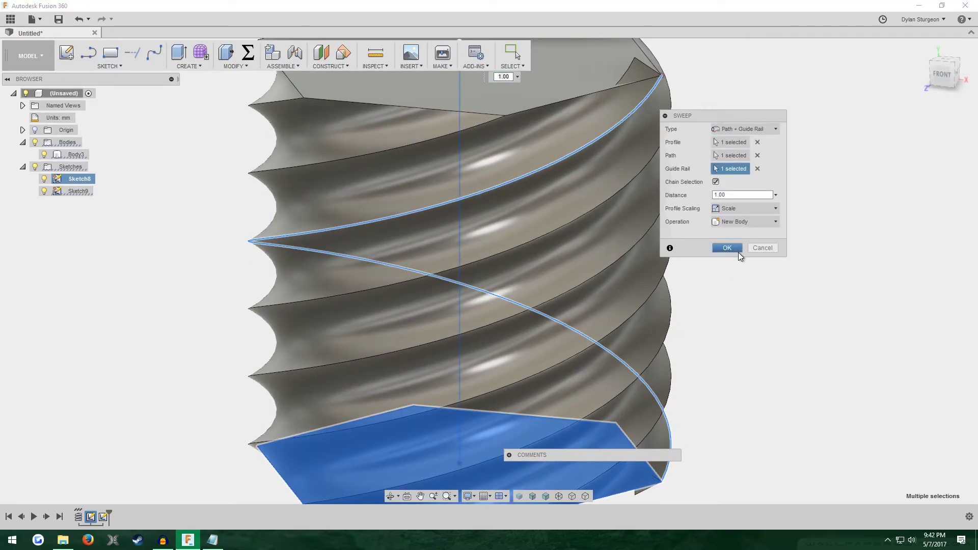
{"action": "left_click", "coordinate": [736, 250]}
Step: Hide ribbon body Body3 and view the hexagonal top of Body4
{"action": "scroll", "coordinate": [742, 265], "scroll_direction": "down", "scroll_amount": 3}
{"action": "scroll", "coordinate": [764, 337], "scroll_direction": "up", "scroll_amount": 1}
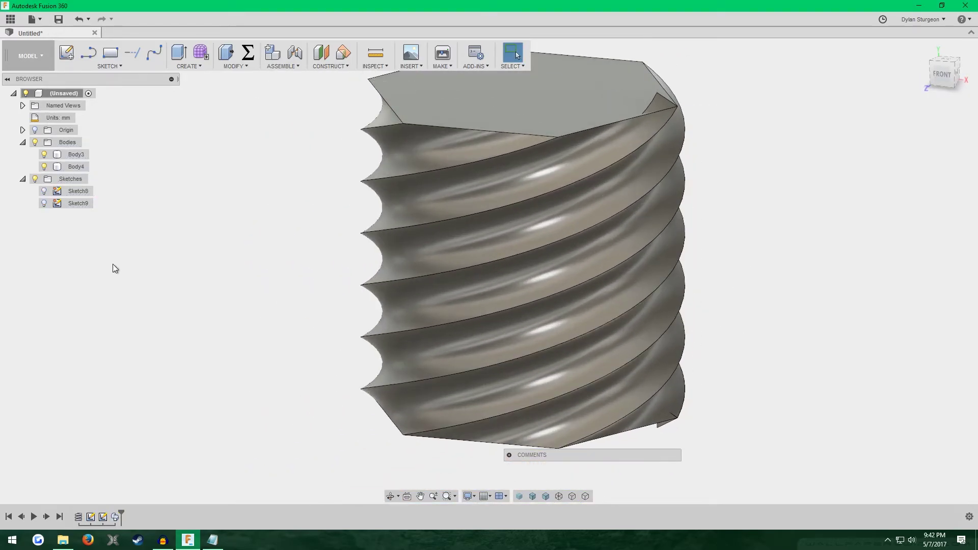
{"action": "left_click", "coordinate": [45, 156]}
{"action": "left_click", "coordinate": [45, 155]}
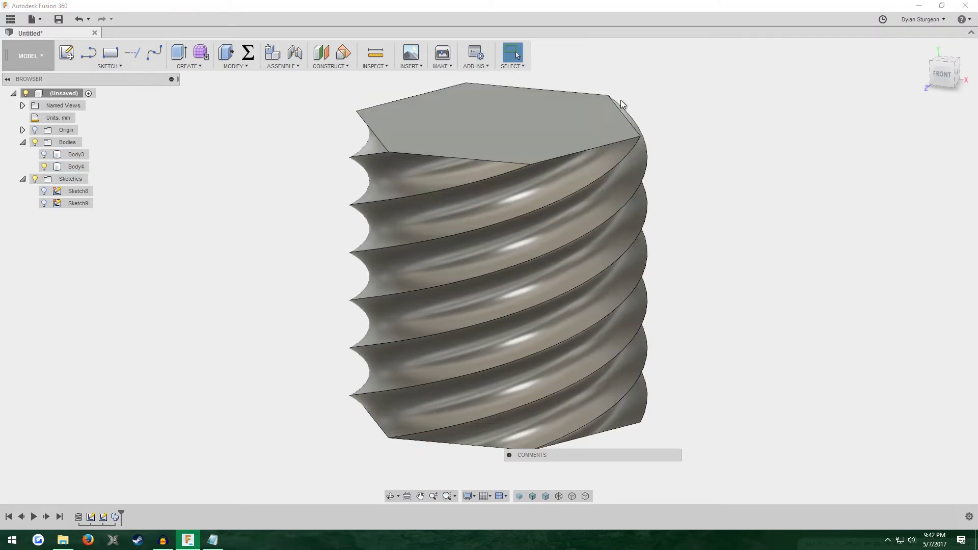
{"action": "middle_click_drag", "start_coordinate": [623, 104], "coordinate": [717, 196], "text": "shift"}
Step: Shell Body4 with its top hexagonal face removed and an inside wall thickness
{"action": "left_click", "coordinate": [230, 67]}
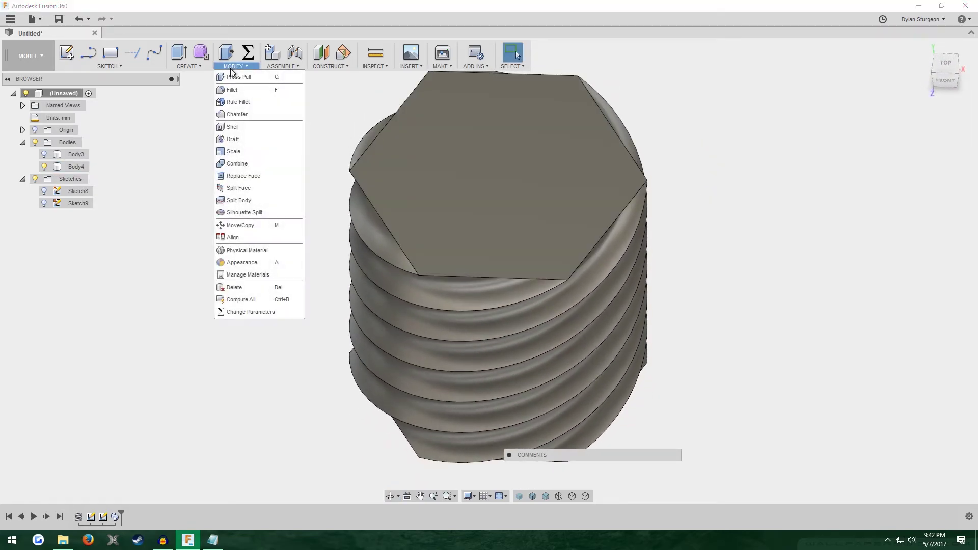
{"action": "left_click", "coordinate": [239, 128]}
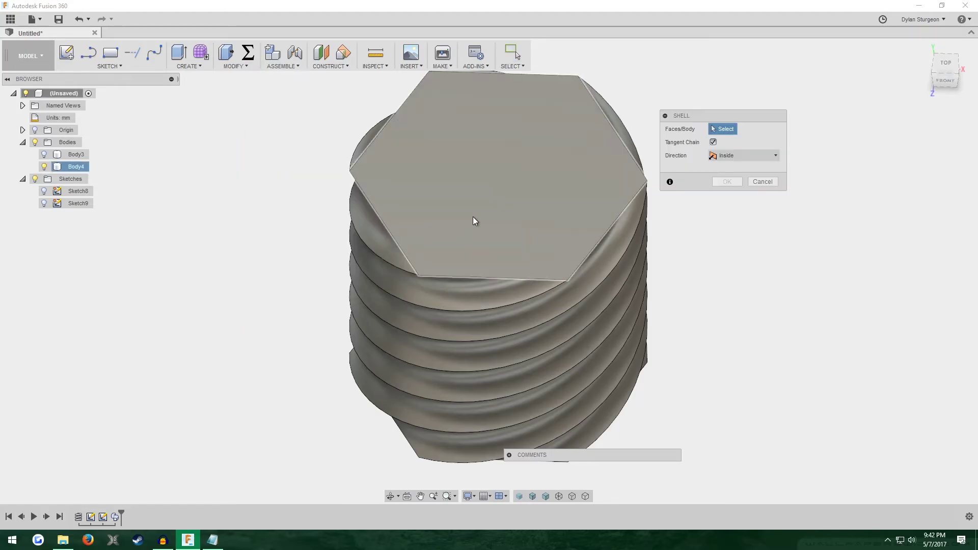
{"action": "left_click", "coordinate": [415, 231]}
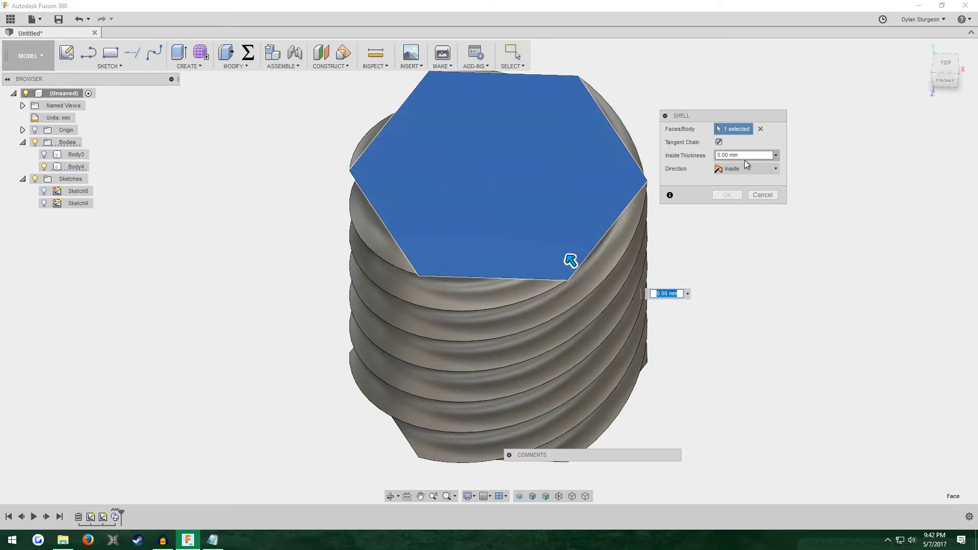
{"action": "left_click", "coordinate": [736, 155]}
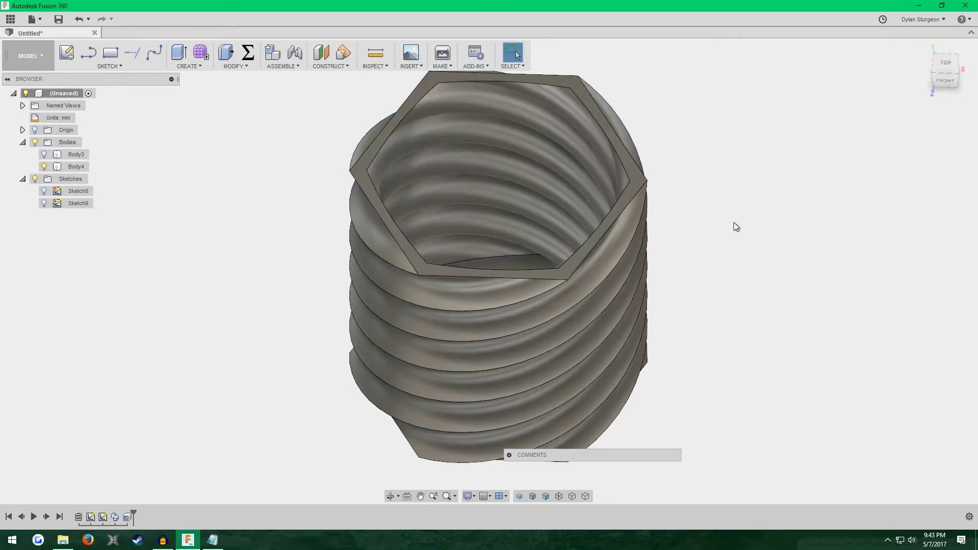
{"action": "middle_click_drag", "start_coordinate": [736, 232], "coordinate": [724, 193], "text": "shift"}
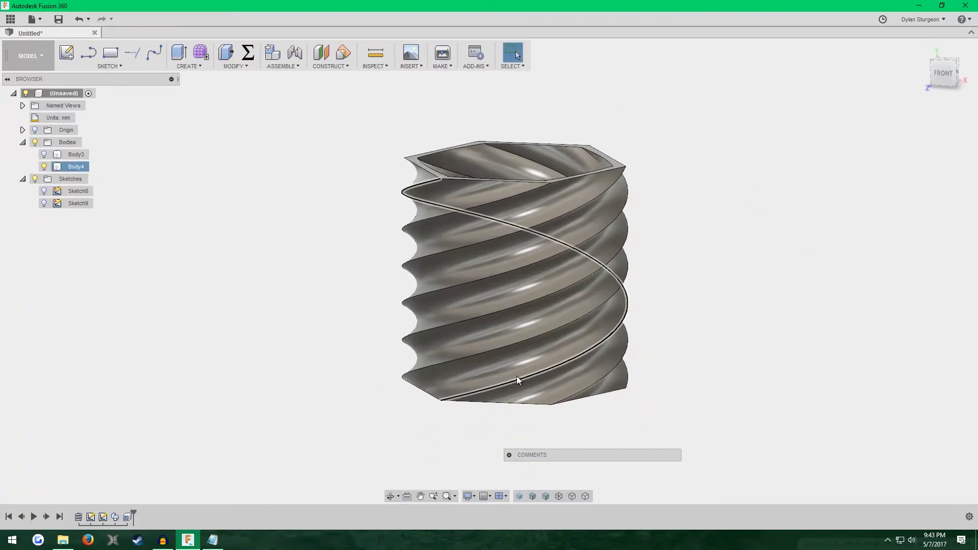
Step: Edit the Coil feature to 0.25 revolutions for a gentle quarter-turn twist
{"action": "scroll", "coordinate": [515, 372], "scroll_direction": "up", "scroll_amount": 3}
{"action": "middle_click_drag", "start_coordinate": [317, 395], "coordinate": [347, 403], "text": "shift"}
{"action": "left_click", "coordinate": [960, 76]}
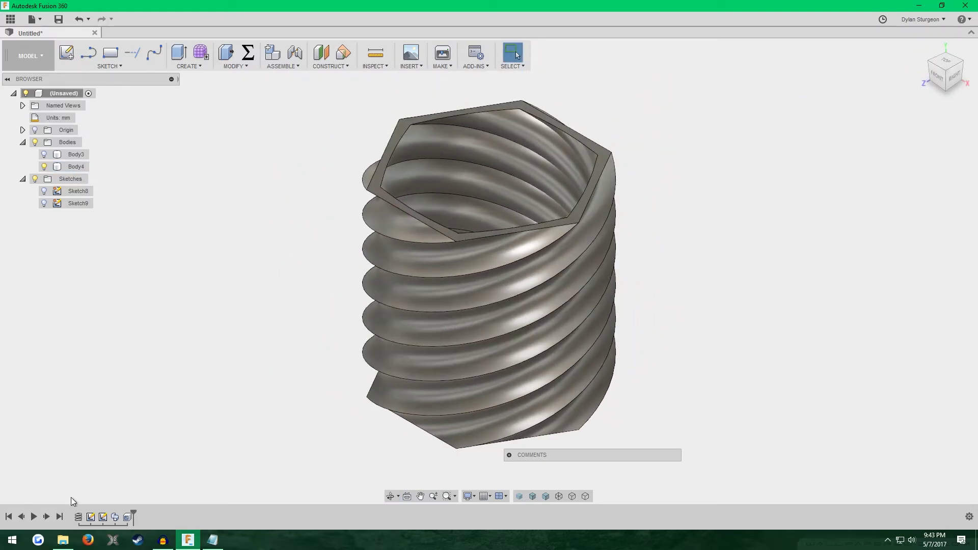
{"action": "right_click", "coordinate": [77, 518]}
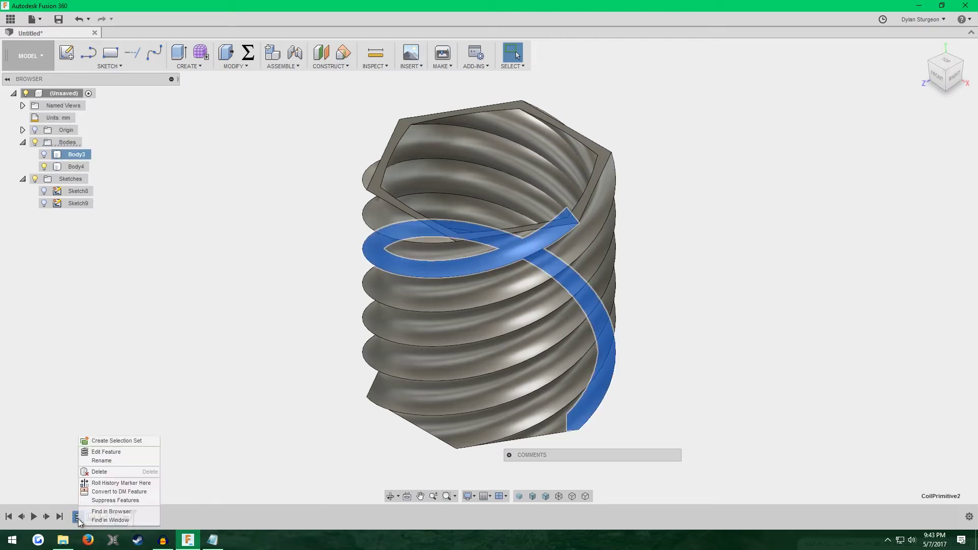
{"action": "left_click", "coordinate": [108, 451]}
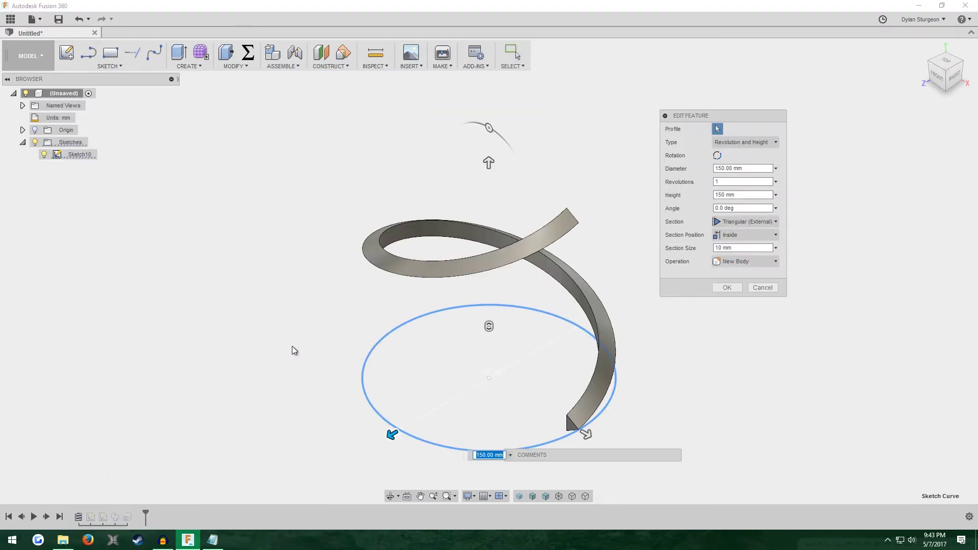
{"action": "left_click", "coordinate": [724, 183]}
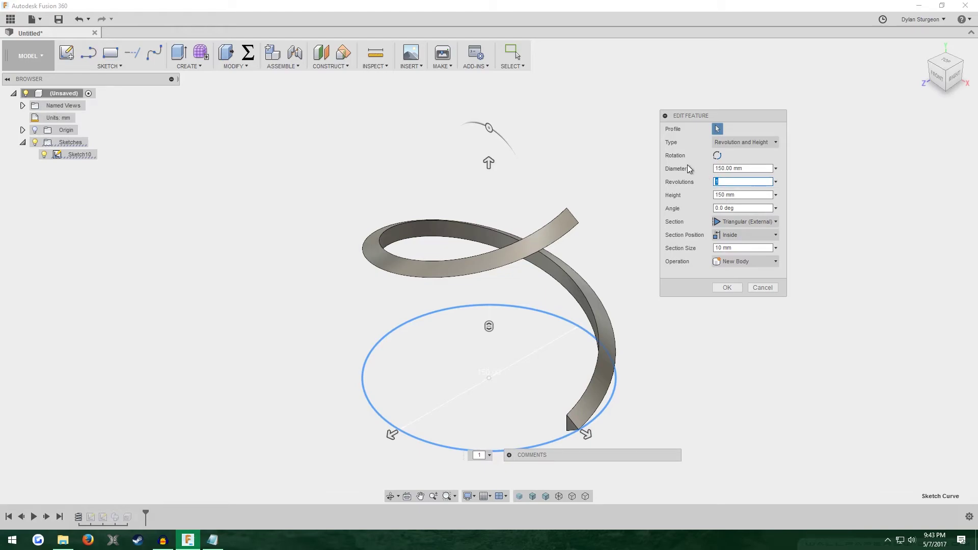
{"action": "type", "text": "0.25"}
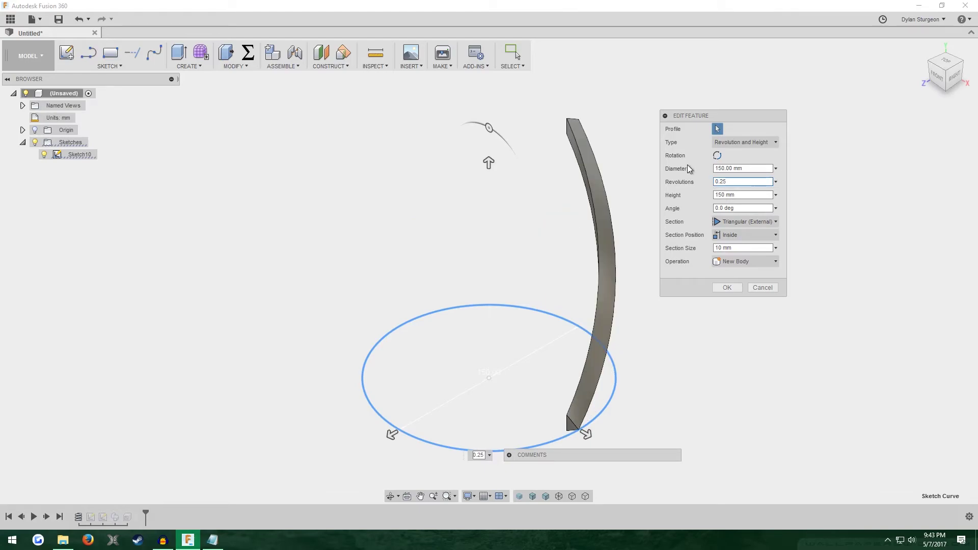
{"action": "left_click", "coordinate": [727, 287]}
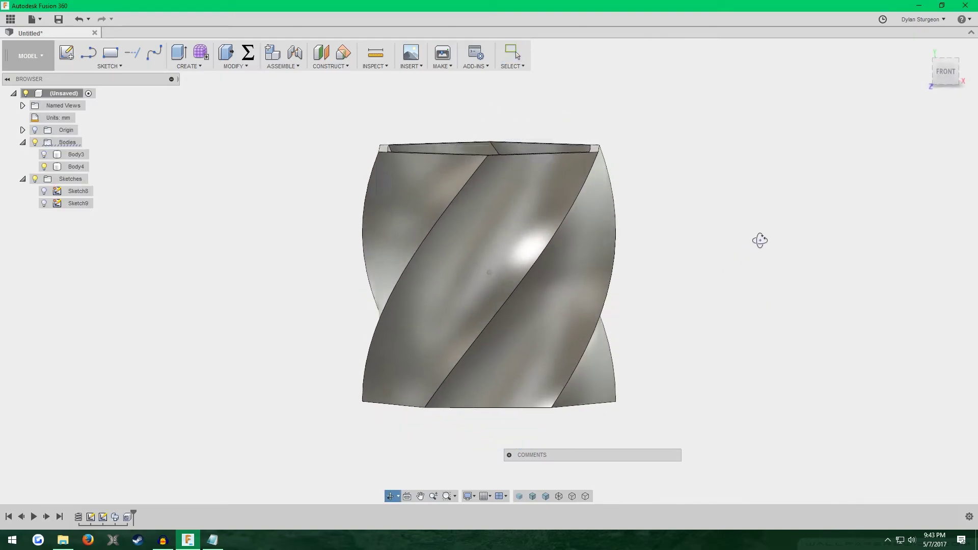
Step: Orbit to inspect the vase's open top, then bring up the coil's options again
{"action": "left_click_drag", "start_coordinate": [760, 240], "coordinate": [693, 253]}
{"action": "key", "text": "Escape"}
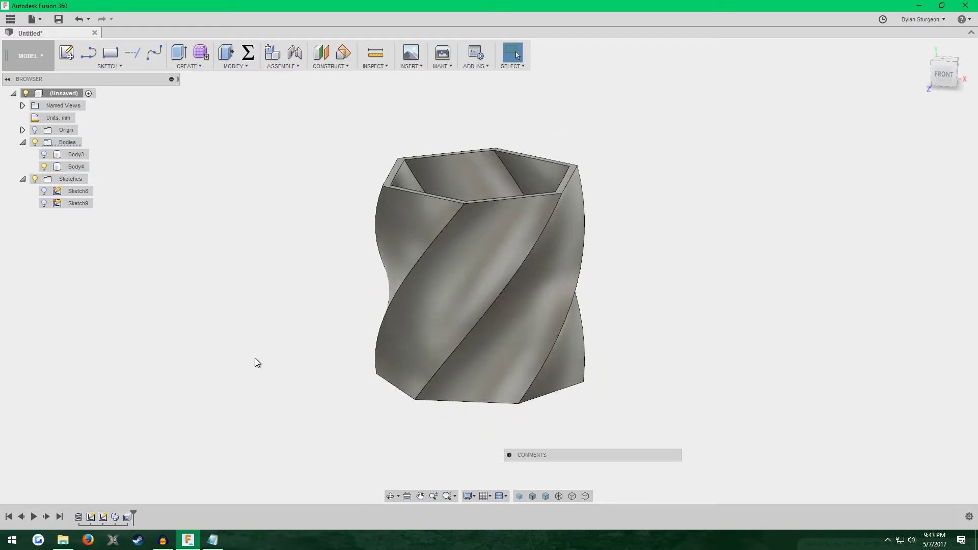
{"action": "right_click", "coordinate": [78, 521]}
Step: Taper the coil to a 49.8 deg angle and shorten its height to 67.262 mm
{"action": "left_click", "coordinate": [151, 452]}
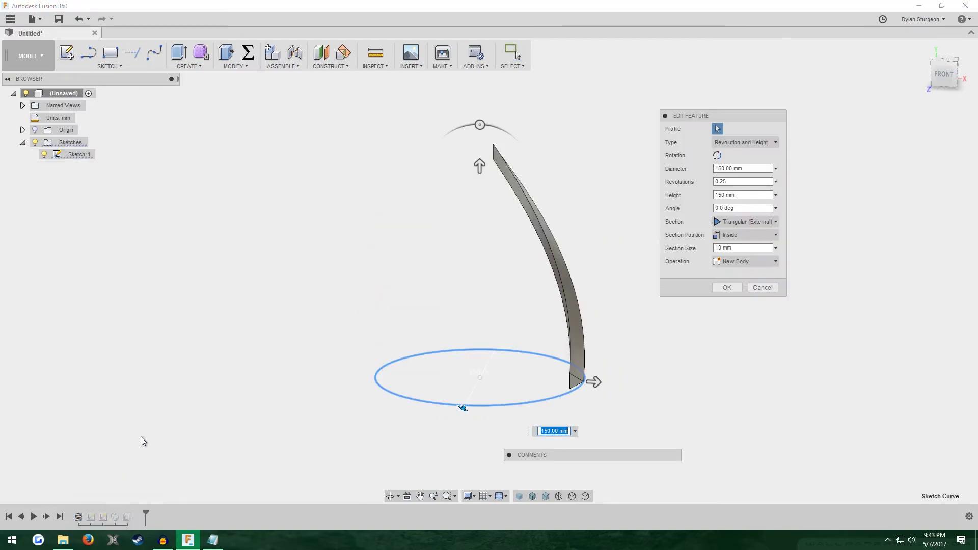
{"action": "mouse_move", "coordinate": [474, 127]}
{"action": "left_mouse_down"}
{"action": "mouse_move", "coordinate": [500, 124]}
{"action": "mouse_move", "coordinate": [520, 145]}
{"action": "mouse_move", "coordinate": [479, 110]}
{"action": "left_mouse_up"}
{"action": "scroll", "coordinate": [429, 296], "scroll_direction": "down", "scroll_amount": 2}
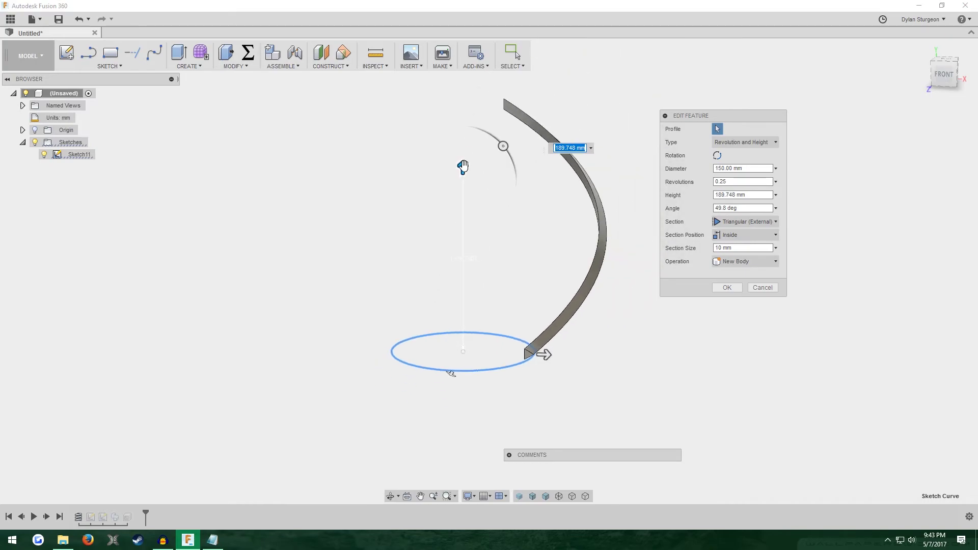
{"action": "left_click_drag", "start_coordinate": [463, 165], "coordinate": [463, 279]}
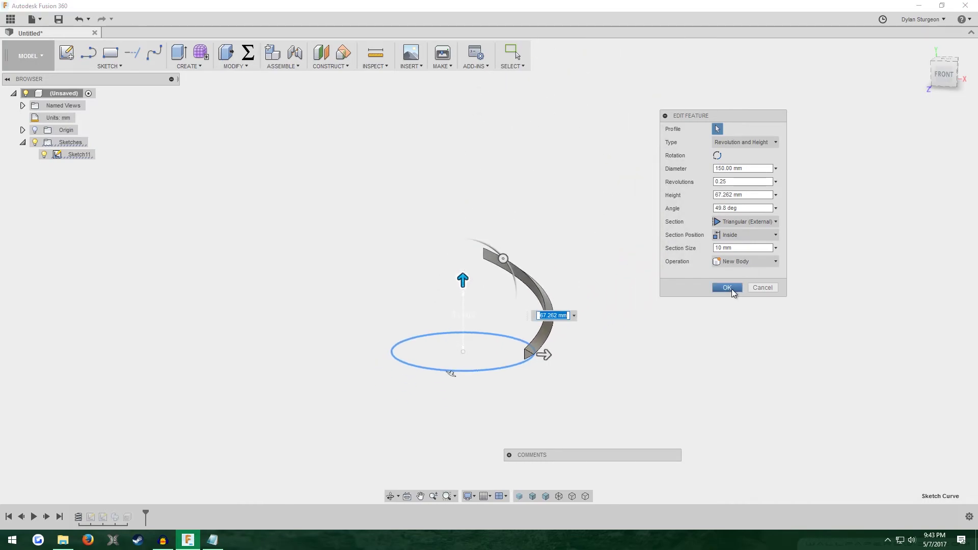
{"action": "left_click", "coordinate": [728, 288]}
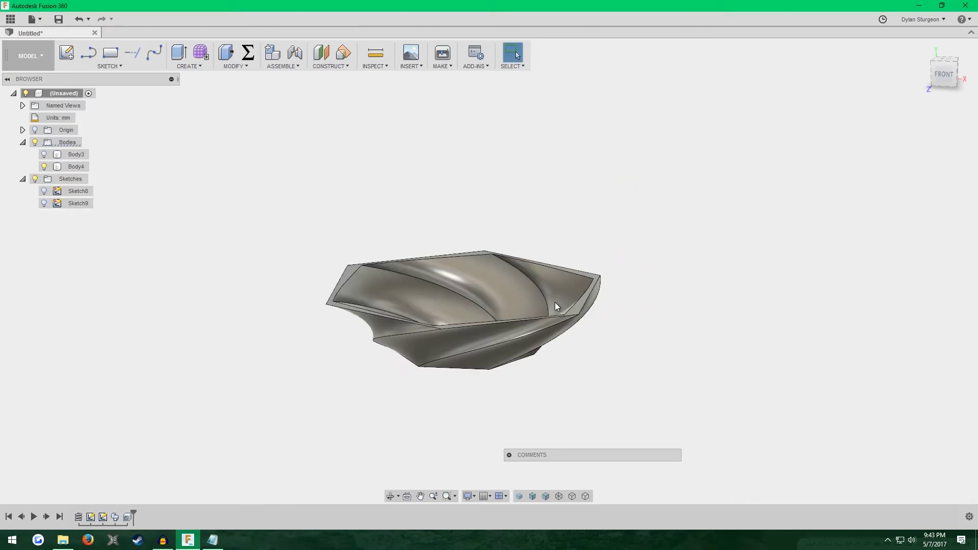
{"action": "scroll", "coordinate": [557, 304], "scroll_direction": "up", "scroll_amount": 3}
{"action": "middle_click_drag", "start_coordinate": [732, 151], "coordinate": [698, 168], "text": "shift"}
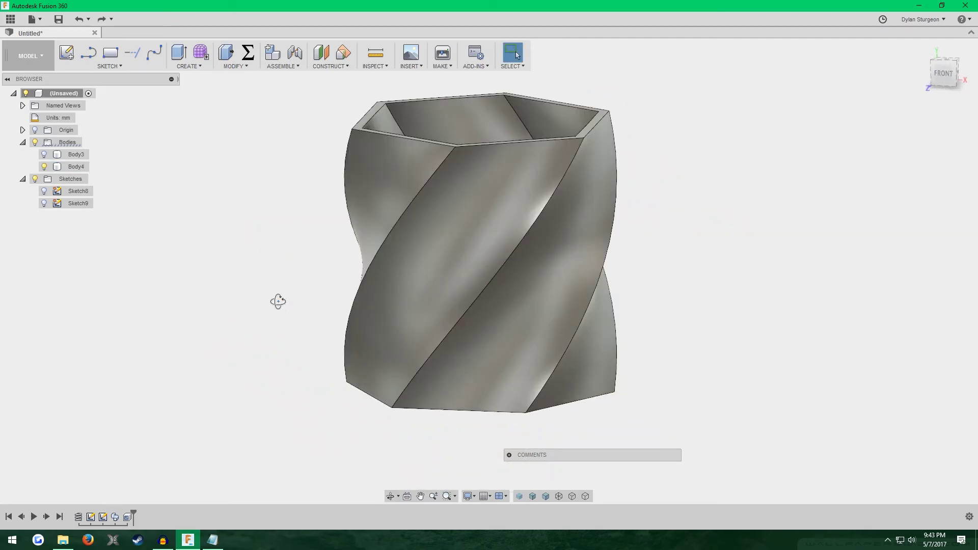
Step: Edit the Shell feature to a 3 mm inside wall thickness
{"action": "middle_click_drag", "start_coordinate": [277, 301], "coordinate": [265, 219], "text": "shift"}
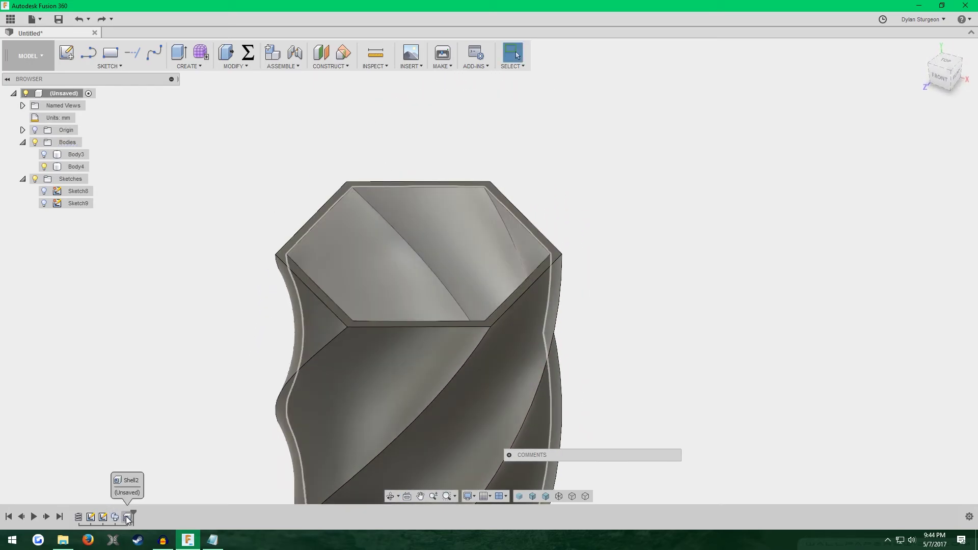
{"action": "middle_click_drag", "start_coordinate": [153, 469], "coordinate": [196, 411], "text": "shift"}
{"action": "scroll", "coordinate": [197, 411], "scroll_direction": "down", "scroll_amount": 5}
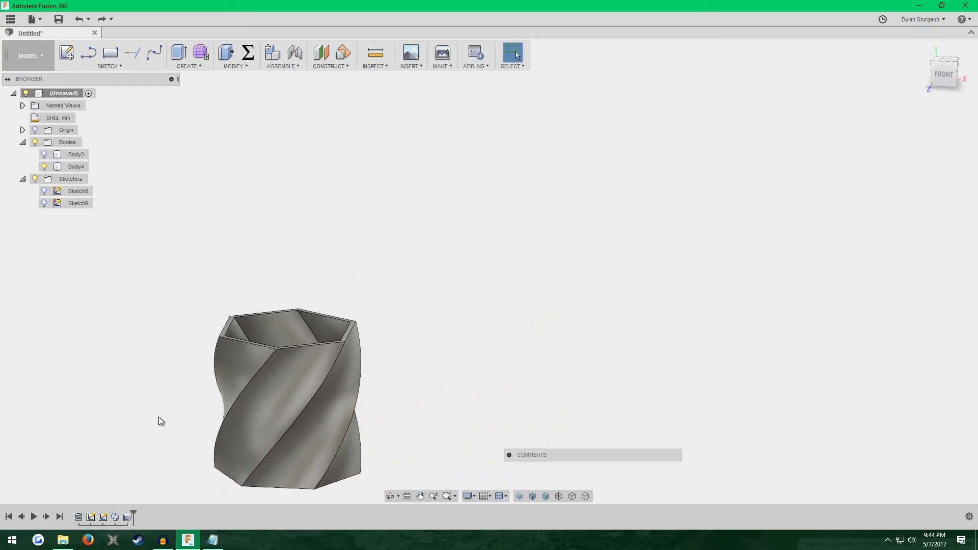
{"action": "scroll", "coordinate": [155, 418], "scroll_direction": "up", "scroll_amount": 3}
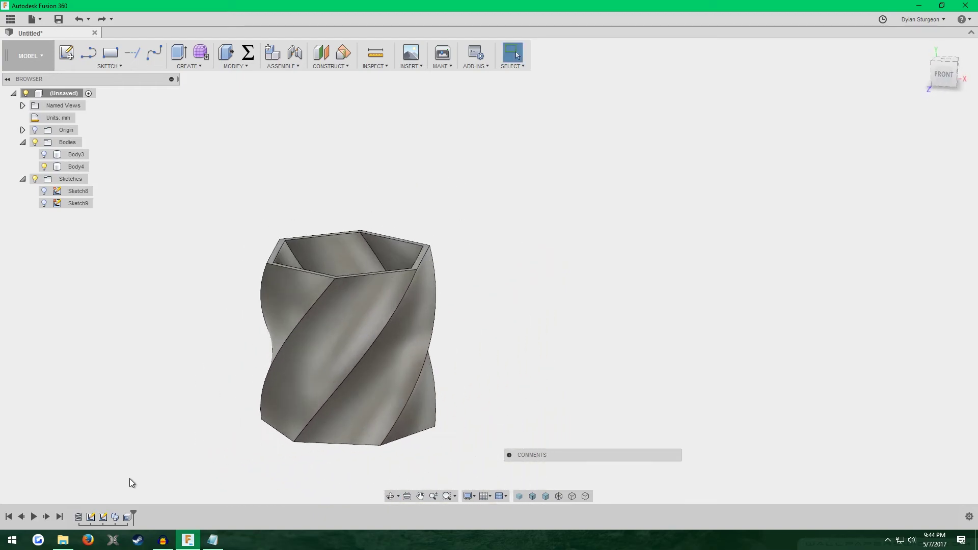
{"action": "right_click", "coordinate": [124, 518]}
{"action": "left_click", "coordinate": [136, 452]}
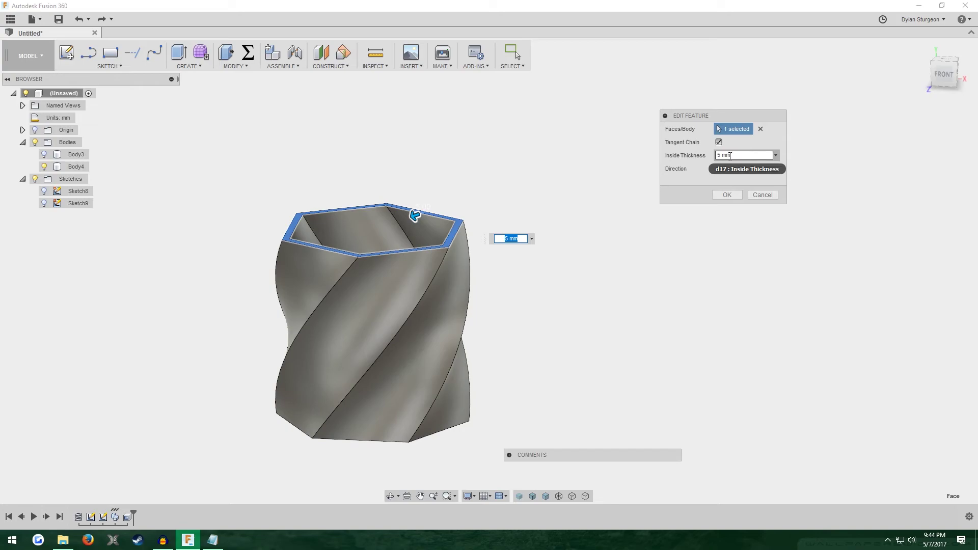
{"action": "type", "text": "3"}
{"action": "key", "text": "Return"}
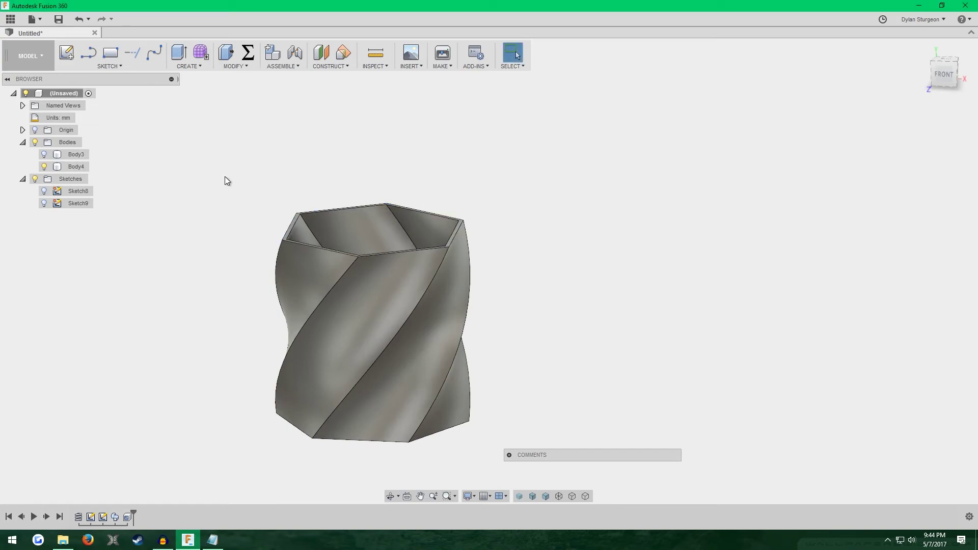
{"action": "scroll", "coordinate": [306, 221], "scroll_direction": "up", "scroll_amount": 3}
{"action": "middle_click_drag", "start_coordinate": [306, 221], "coordinate": [245, 297], "text": "shift"}
Step: Set the Coil feature's taper angle to -20 deg so the vase flares at its base
{"action": "right_click", "coordinate": [74, 516]}
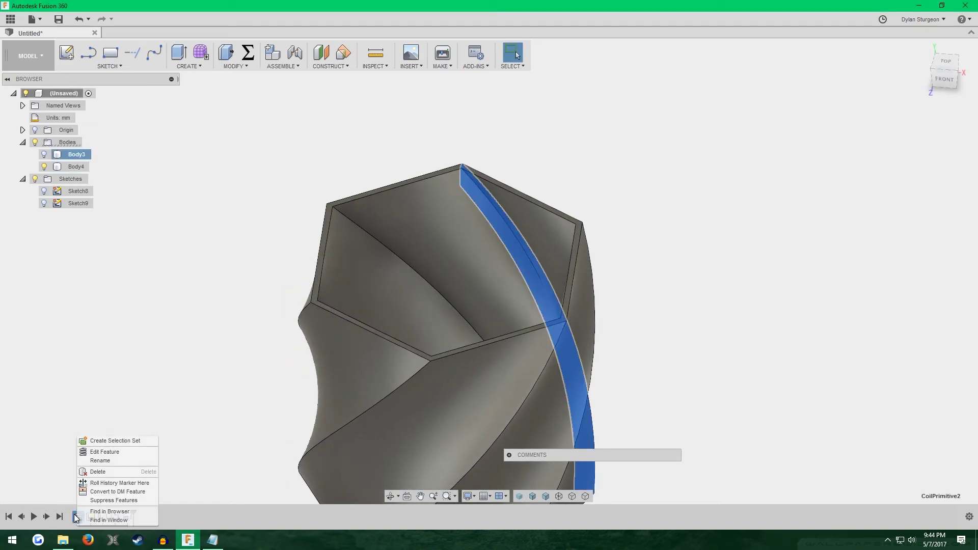
{"action": "left_click", "coordinate": [138, 452]}
{"action": "scroll", "coordinate": [384, 279], "scroll_direction": "down", "scroll_amount": 3}
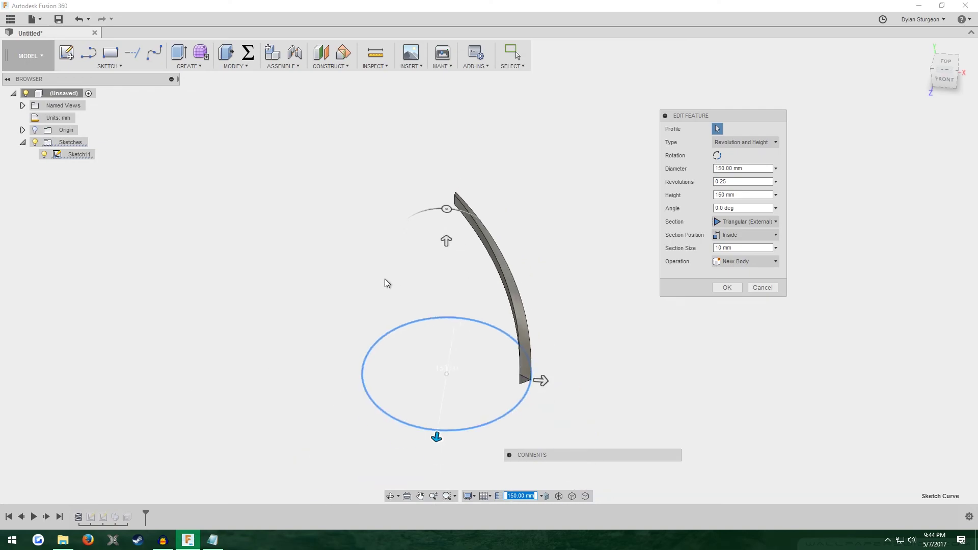
{"action": "middle_click_drag", "start_coordinate": [385, 279], "coordinate": [419, 214], "text": "shift"}
{"action": "left_click_drag", "start_coordinate": [446, 176], "coordinate": [429, 179]}
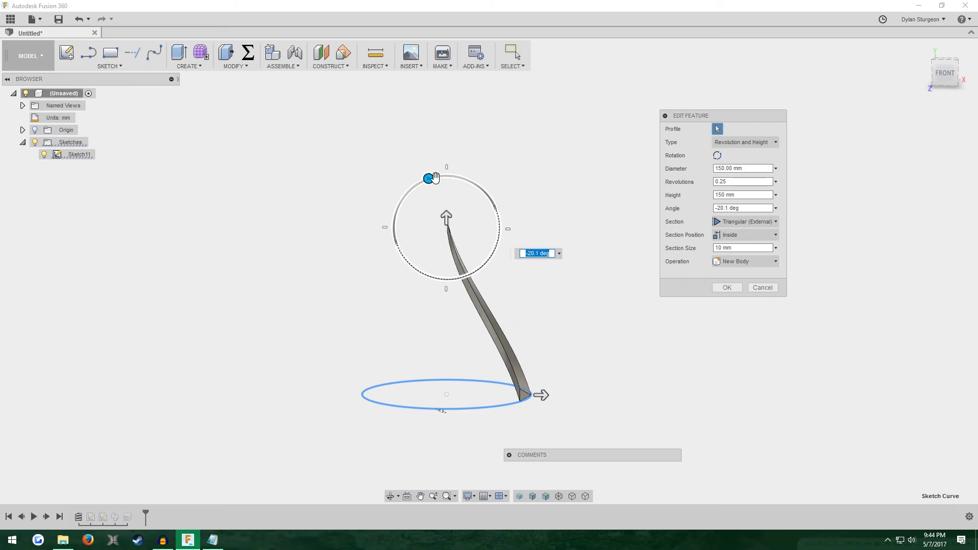
{"action": "type", "text": "-20"}
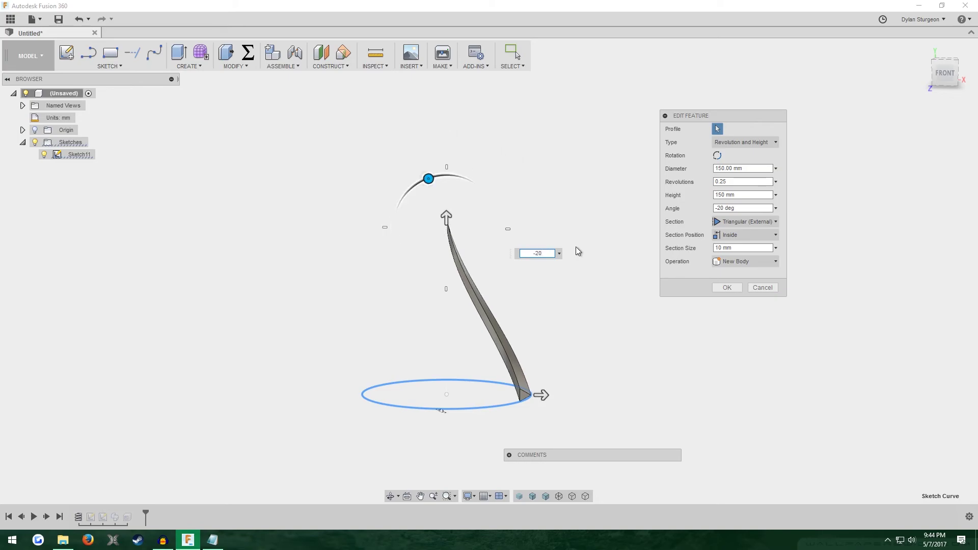
{"action": "left_click", "coordinate": [727, 287]}
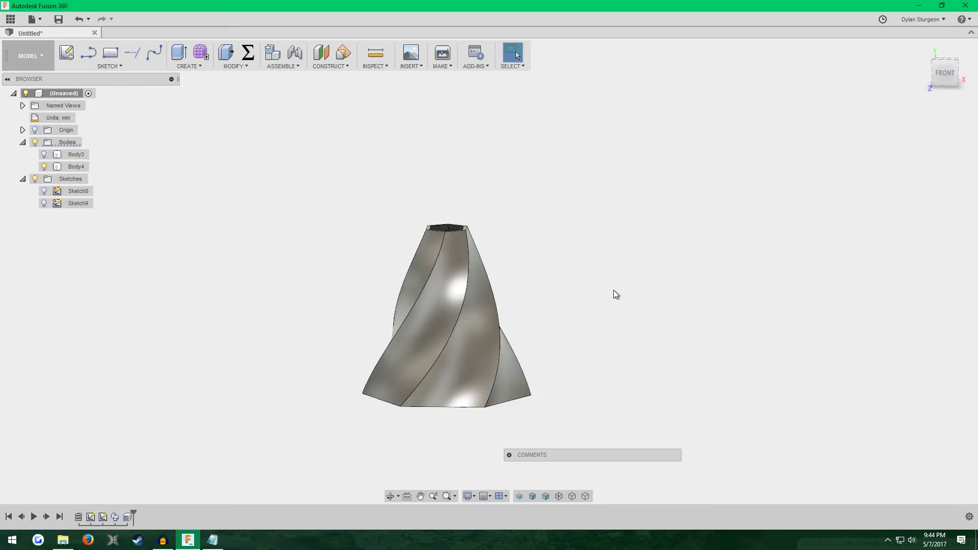
{"action": "scroll", "coordinate": [545, 265], "scroll_direction": "up", "scroll_amount": 3}
{"action": "middle_click_drag", "start_coordinate": [546, 265], "coordinate": [359, 363], "text": "shift"}
{"action": "scroll", "coordinate": [310, 389], "scroll_direction": "up", "scroll_amount": 8}
{"action": "middle_click_drag", "start_coordinate": [515, 159], "coordinate": [419, 182], "text": "shift"}
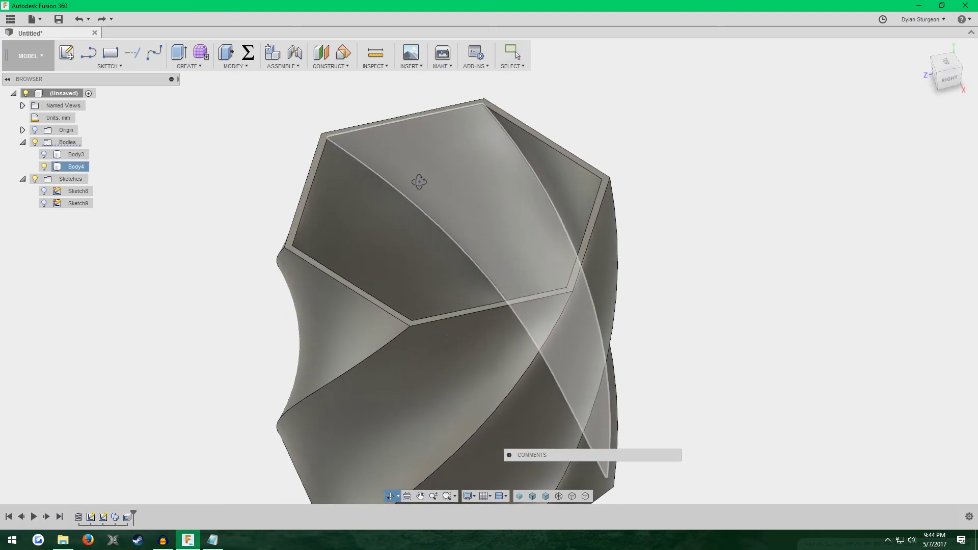
{"action": "key", "text": "Escape"}
{"action": "scroll", "coordinate": [543, 207], "scroll_direction": "down", "scroll_amount": 5}
{"action": "left_click", "coordinate": [925, 48]}
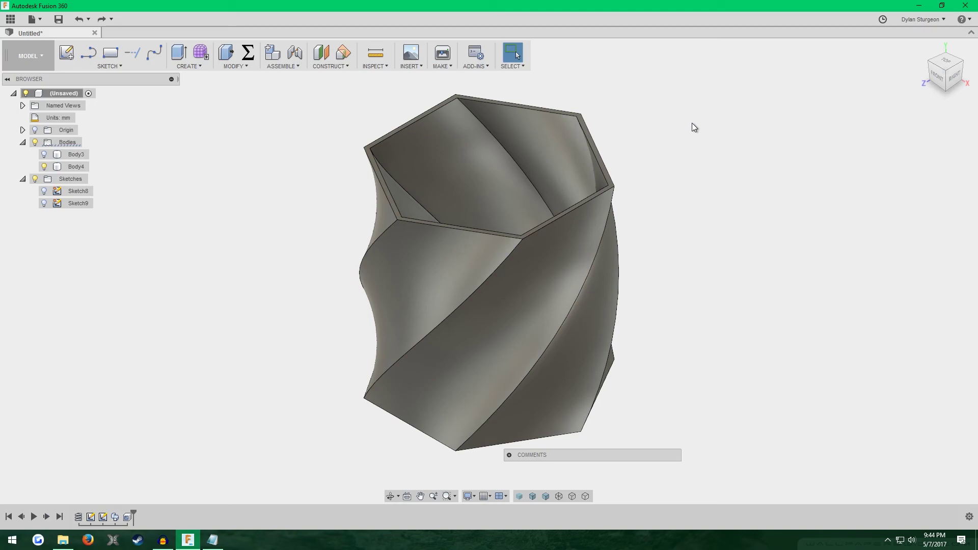
{"action": "middle_click_drag", "start_coordinate": [693, 127], "coordinate": [633, 202], "text": "shift"}
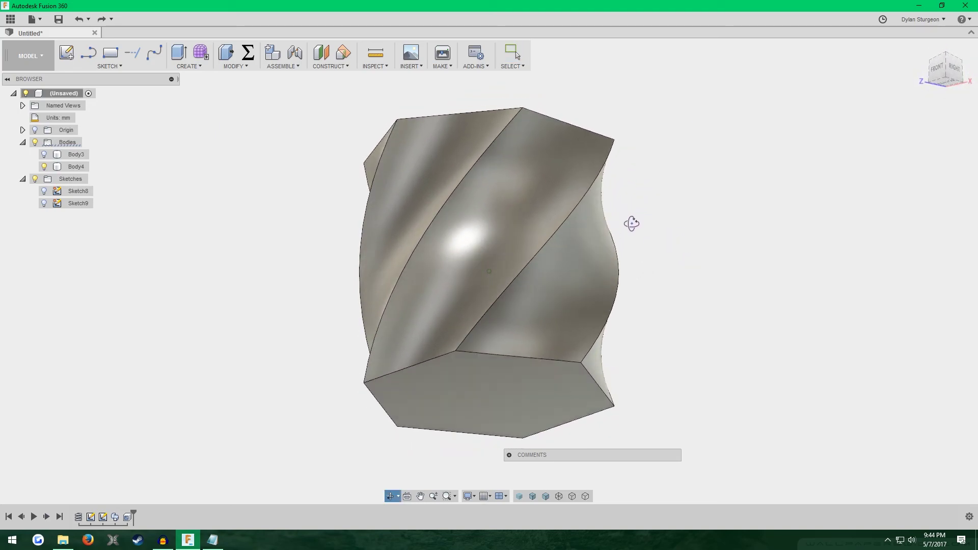
{"action": "left_click_drag", "start_coordinate": [631, 224], "coordinate": [612, 330]}
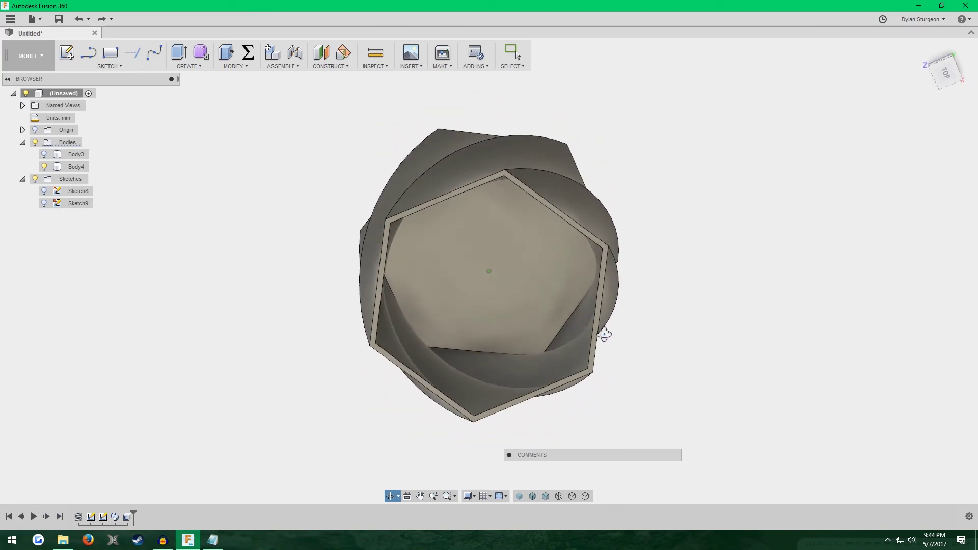
{"action": "left_click_drag", "start_coordinate": [464, 291], "coordinate": [773, 243]}
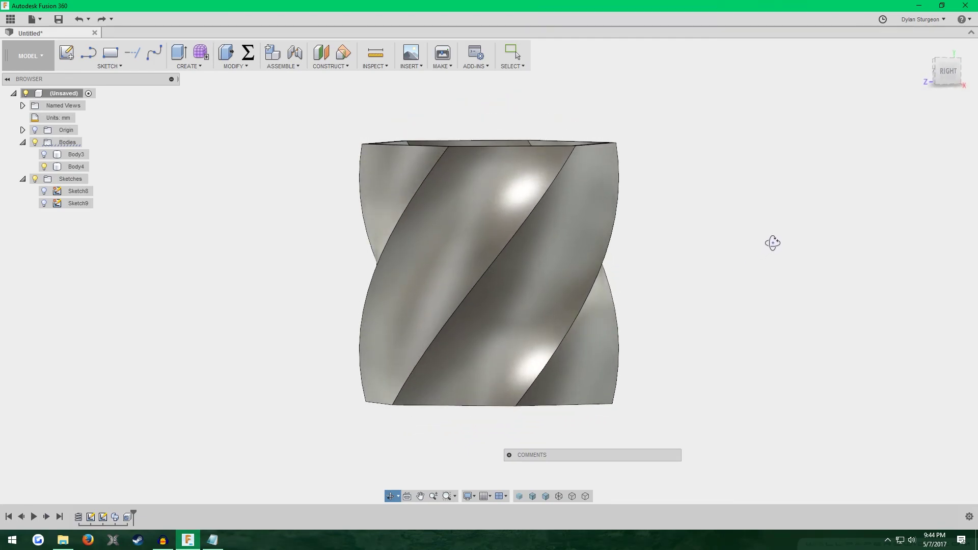